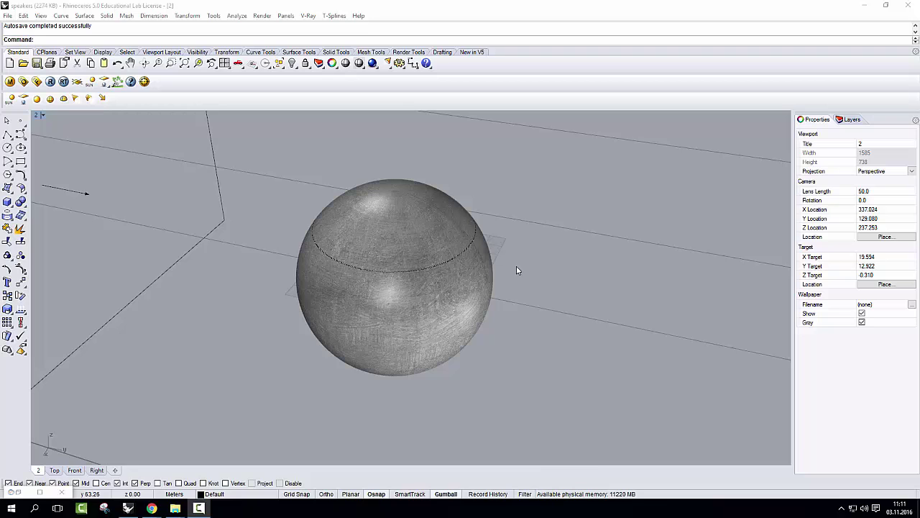
Step: Select the concrete-textured sphere and delete it
{"action": "left_click", "coordinate": [421, 291]}
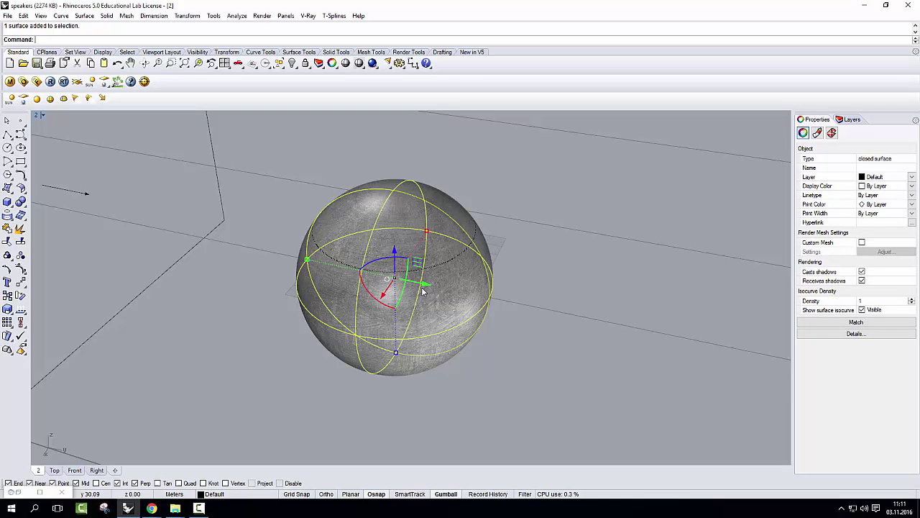
{"action": "key", "text": "Delete"}
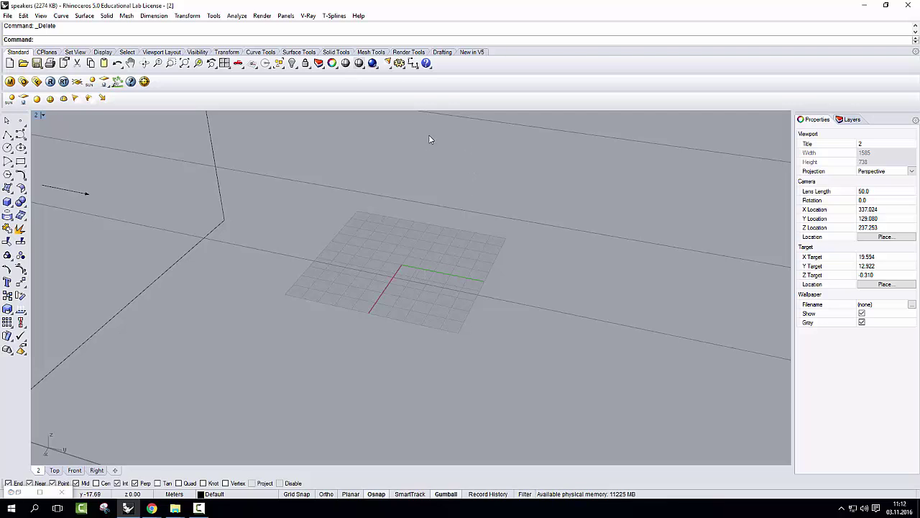
Step: Draw a new sphere centred on a line's midpoint with the Sphere tool
{"action": "left_click", "coordinate": [9, 203]}
{"action": "left_click", "coordinate": [48, 208]}
{"action": "scroll", "coordinate": [228, 261], "scroll_direction": "down", "scroll_amount": 5}
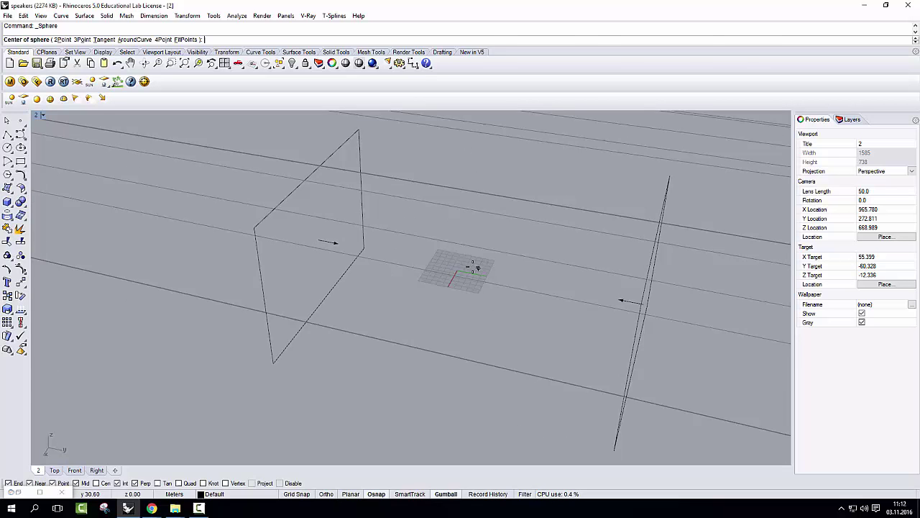
{"action": "scroll", "coordinate": [454, 302], "scroll_direction": "up", "scroll_amount": 6}
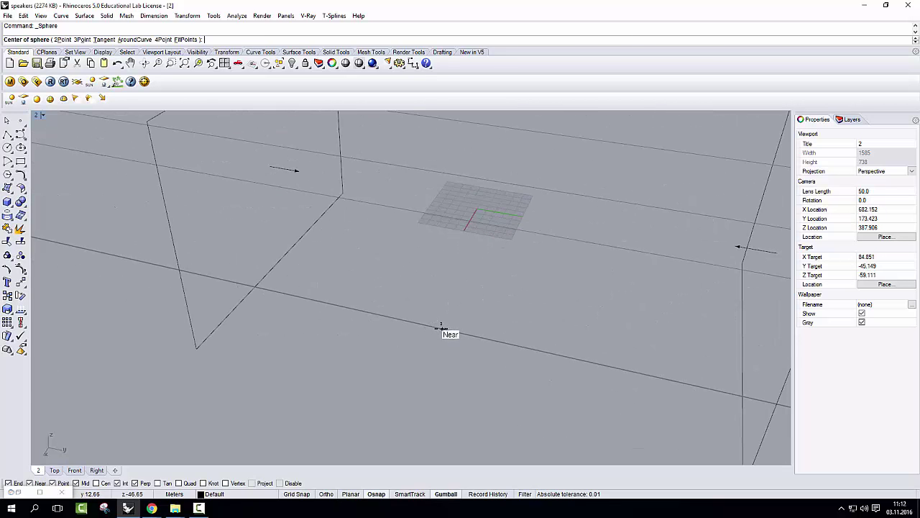
{"action": "left_click", "coordinate": [430, 326]}
{"action": "left_click", "coordinate": [416, 349]}
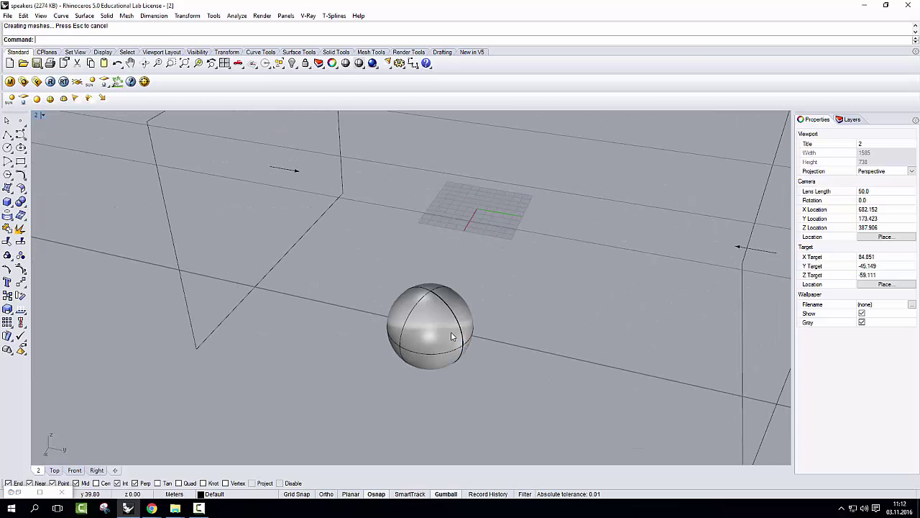
Step: Drag the new sphere with the gumball so it sits on the construction grid
{"action": "left_click", "coordinate": [414, 350]}
{"action": "left_click_drag", "start_coordinate": [414, 351], "coordinate": [478, 200]}
{"action": "scroll", "coordinate": [467, 223], "scroll_direction": "up", "scroll_amount": 6}
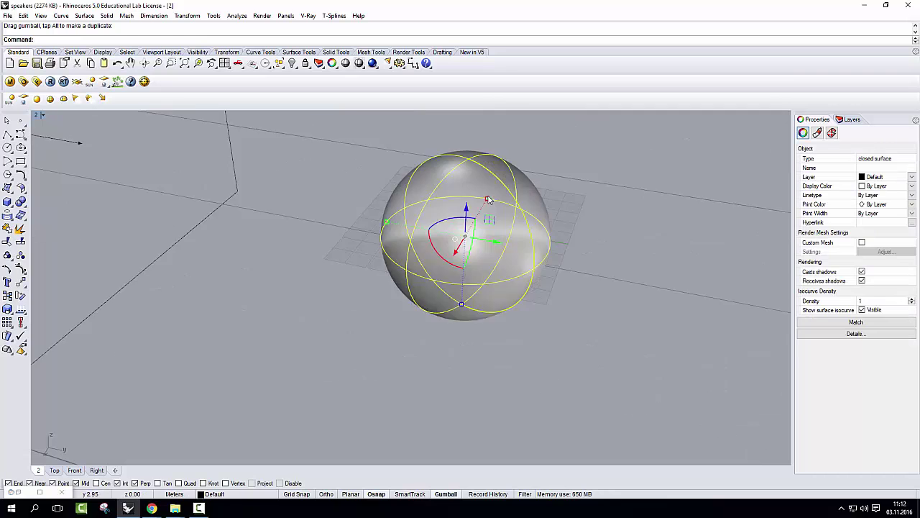
{"action": "scroll", "coordinate": [409, 258], "scroll_direction": "down", "scroll_amount": 4}
{"action": "mouse_move", "coordinate": [409, 258]}
{"action": "right_mouse_down"}
{"action": "mouse_move", "coordinate": [353, 205]}
{"action": "mouse_move", "coordinate": [424, 253]}
{"action": "mouse_move", "coordinate": [410, 242]}
{"action": "mouse_move", "coordinate": [411, 252]}
{"action": "right_mouse_up"}
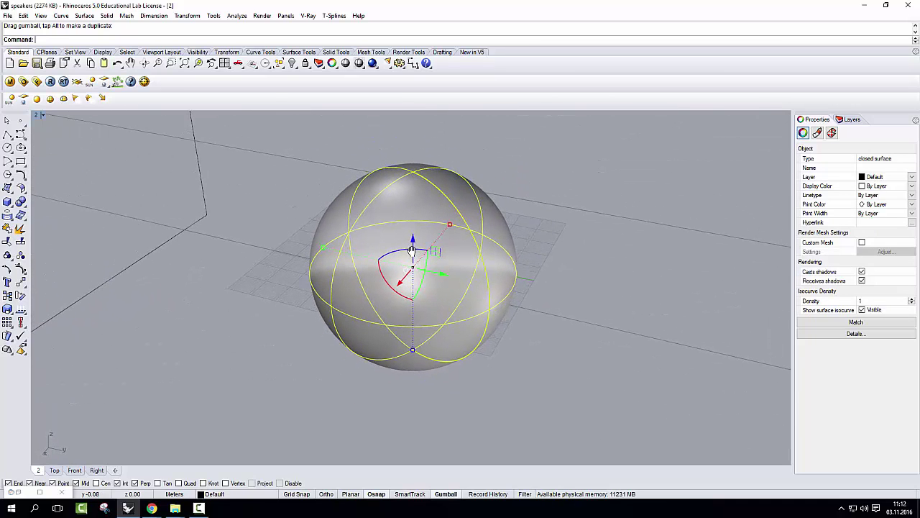
Step: In the V-Ray Material Editor, delete the concrete and base_white materials, confirming each
{"action": "left_click", "coordinate": [11, 81]}
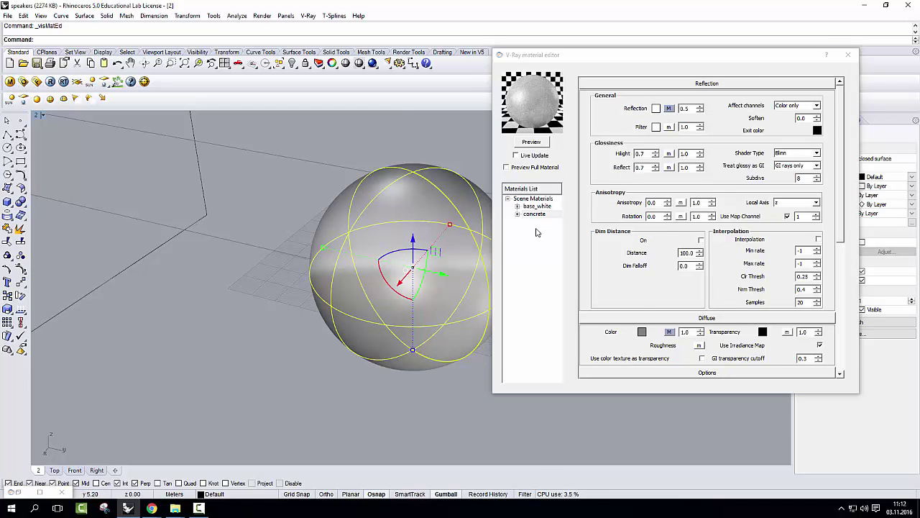
{"action": "right_click", "coordinate": [534, 227]}
{"action": "left_click", "coordinate": [531, 230]}
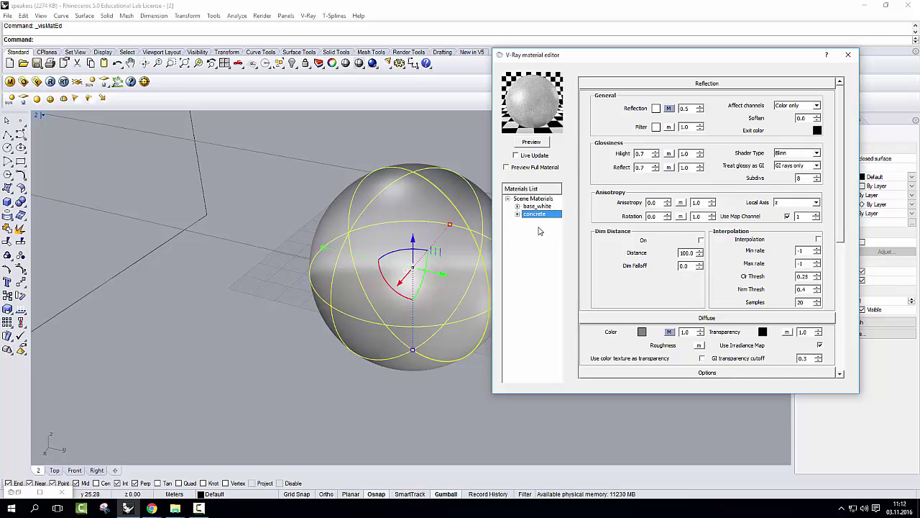
{"action": "left_click_drag", "start_coordinate": [532, 214], "coordinate": [533, 213]}
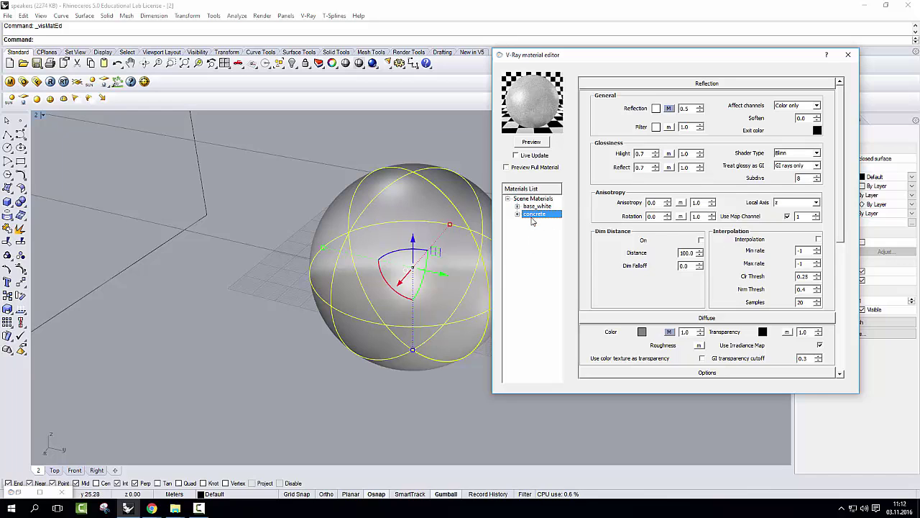
{"action": "key", "text": "Delete"}
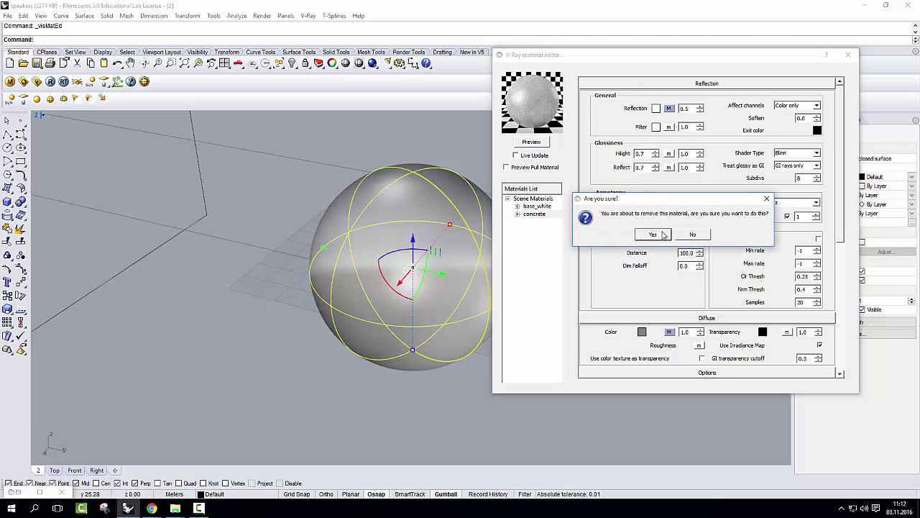
{"action": "left_click", "coordinate": [660, 234]}
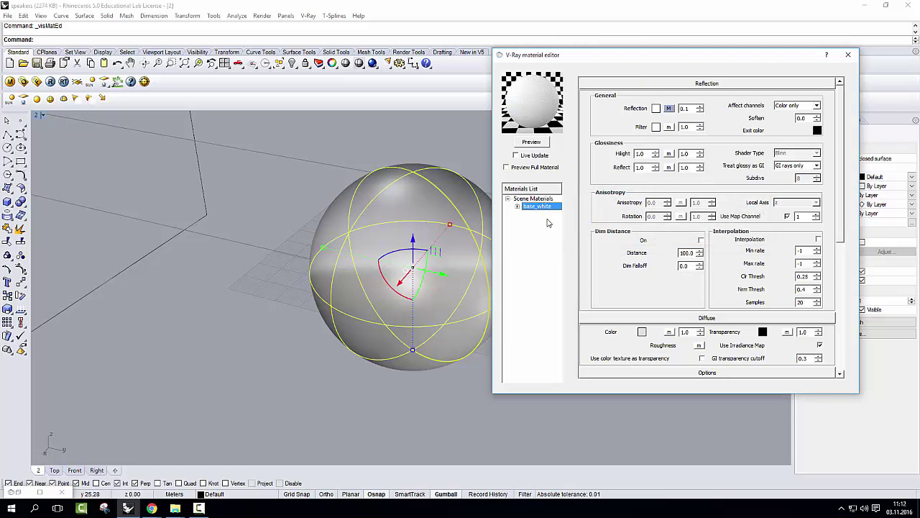
{"action": "key", "text": "Delete"}
{"action": "left_click", "coordinate": [654, 233]}
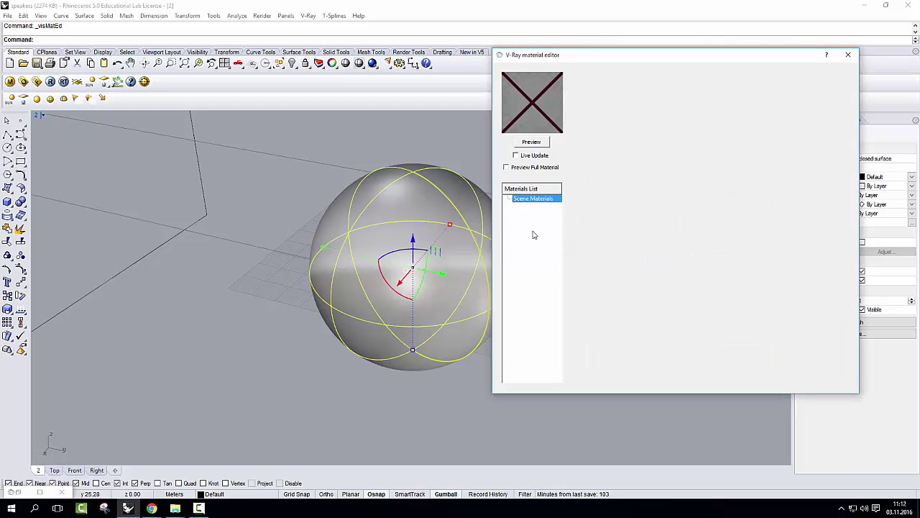
Step: Create a Standard material under Scene Materials and rename it 'white'
{"action": "right_click", "coordinate": [534, 217]}
{"action": "mouse_move", "coordinate": [554, 219]}
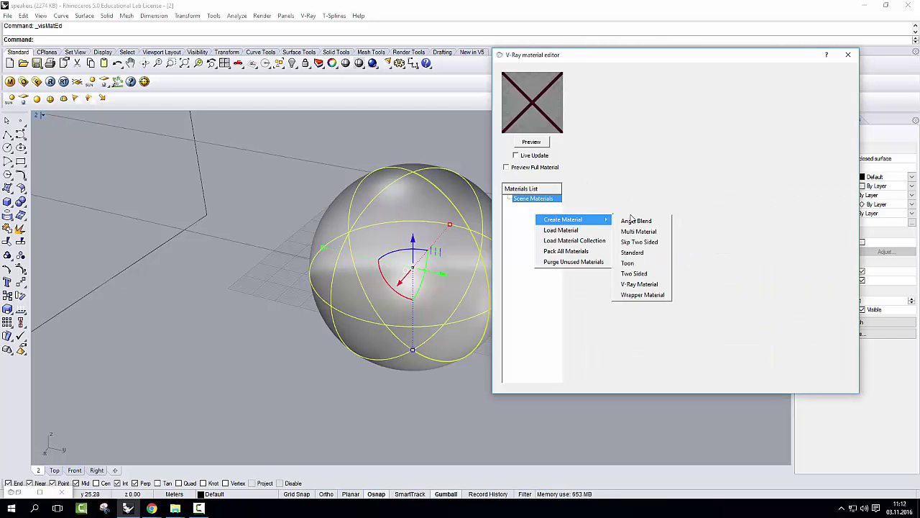
{"action": "left_click", "coordinate": [639, 255]}
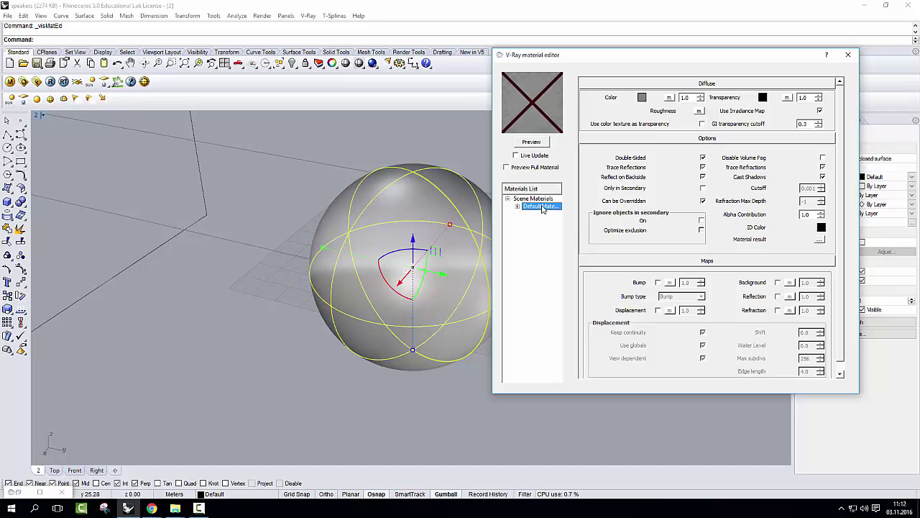
{"action": "left_click", "coordinate": [540, 206]}
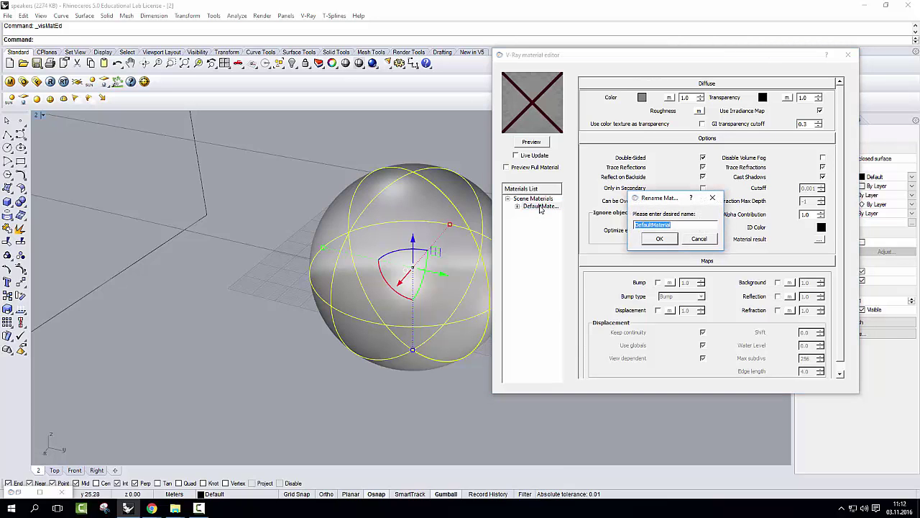
{"action": "type", "text": "white"}
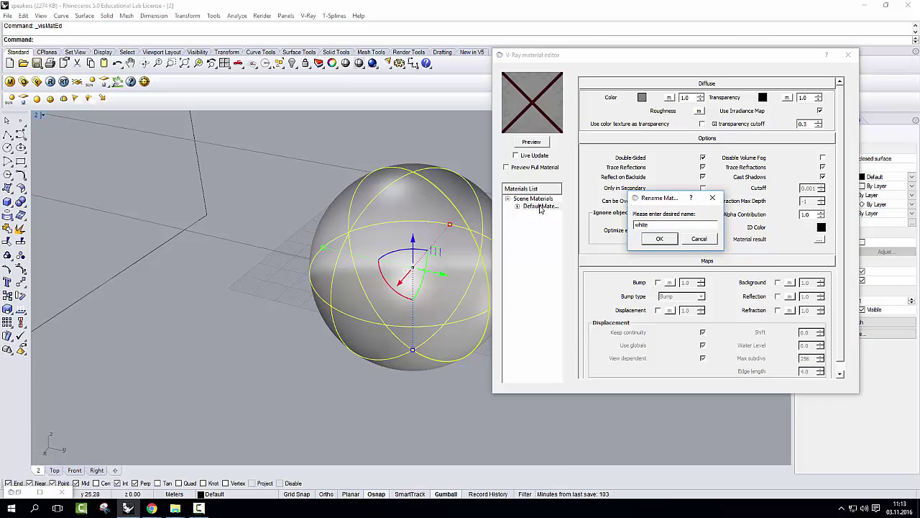
{"action": "key", "text": "Return"}
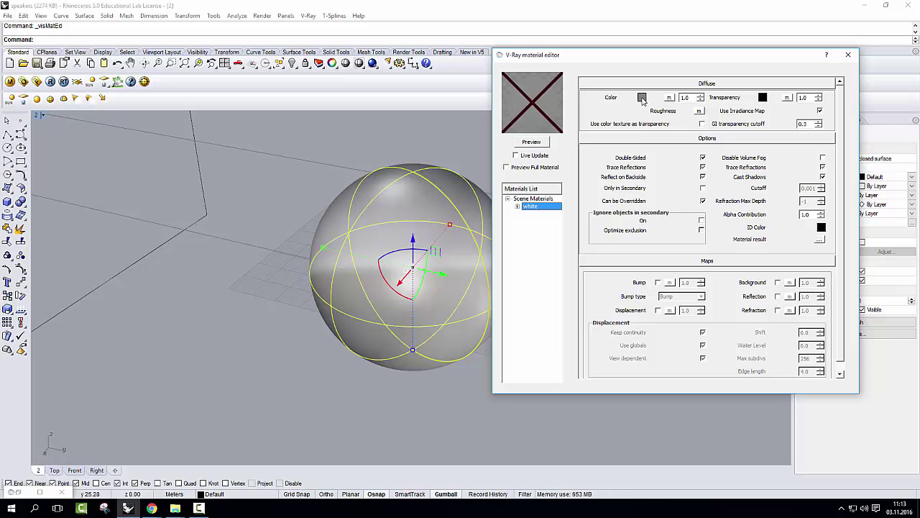
Step: Lighten the white material's diffuse colour to 225, 225, 225
{"action": "left_click", "coordinate": [642, 97]}
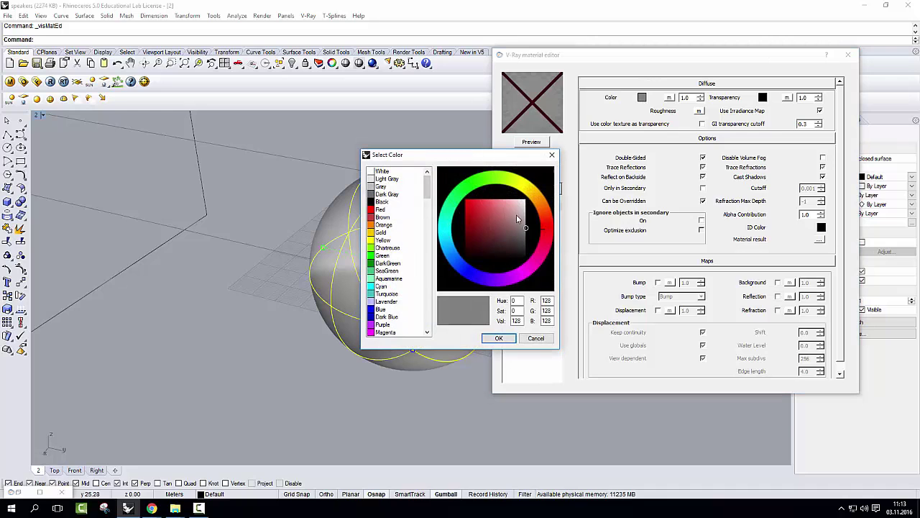
{"action": "left_click_drag", "start_coordinate": [516, 218], "coordinate": [548, 208]}
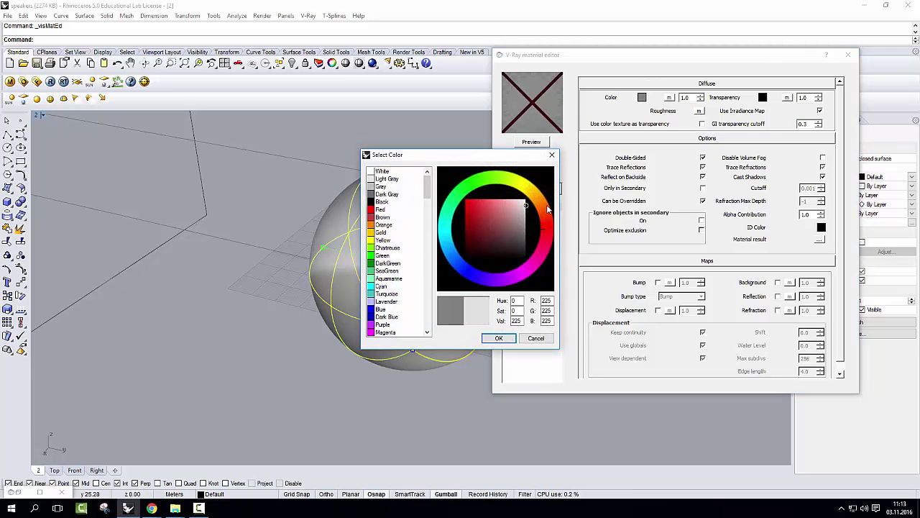
{"action": "left_click", "coordinate": [499, 338]}
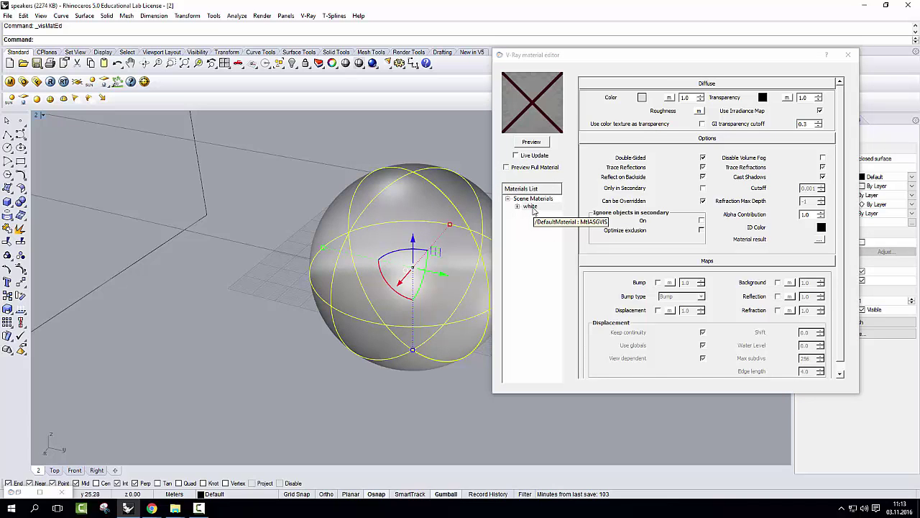
Step: Add a Reflection layer to the white material and render its preview
{"action": "left_click", "coordinate": [533, 208]}
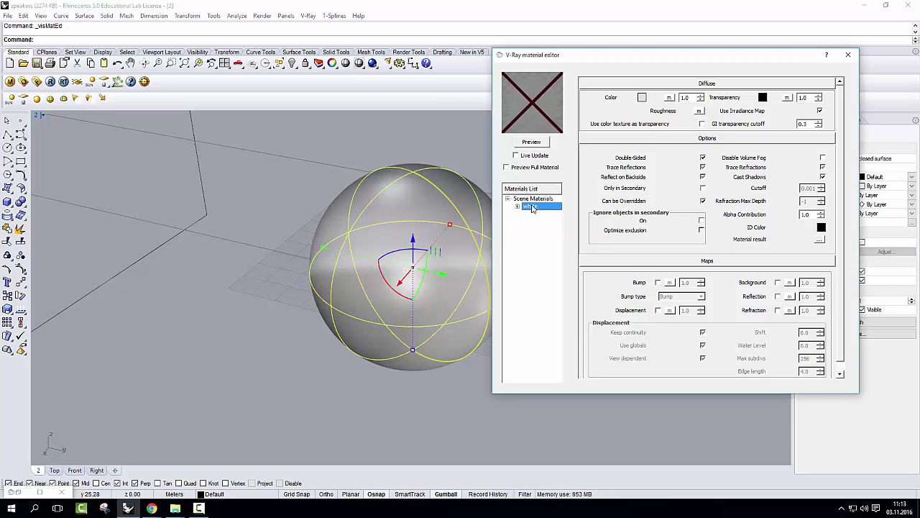
{"action": "right_click", "coordinate": [532, 211]}
{"action": "mouse_move", "coordinate": [604, 213]}
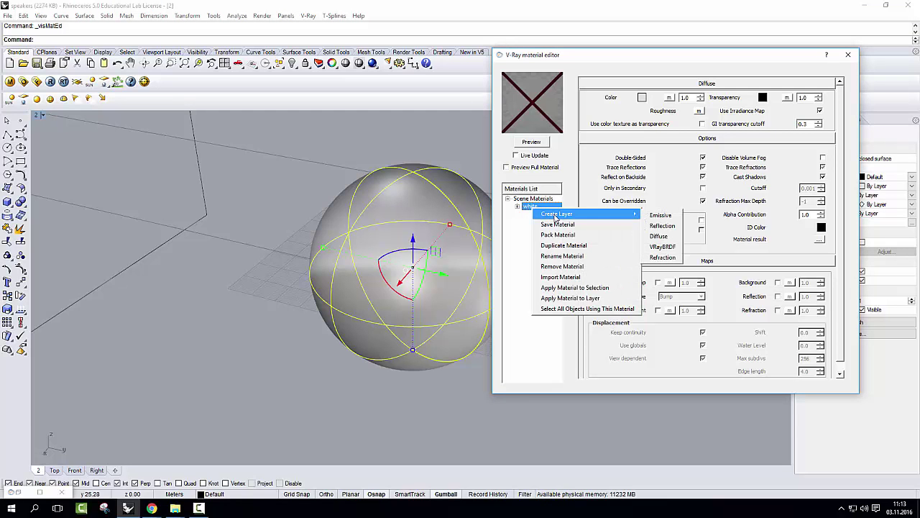
{"action": "left_click", "coordinate": [663, 226]}
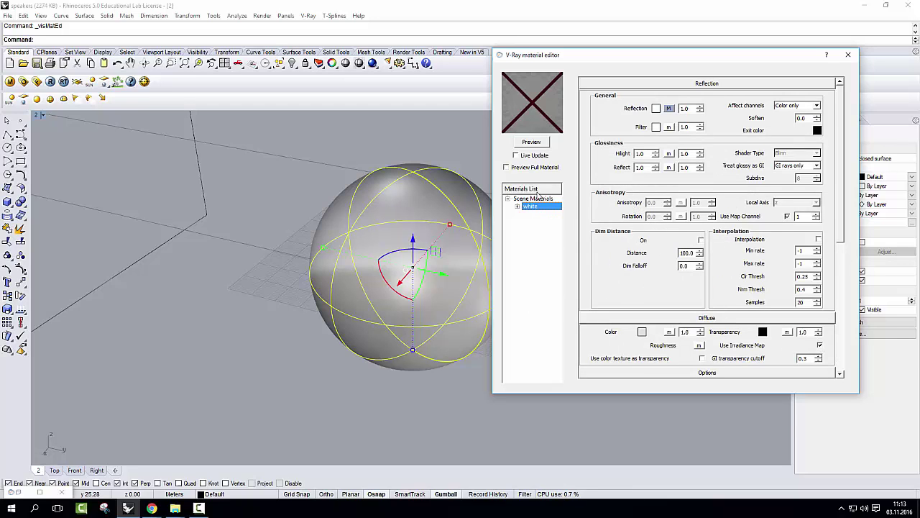
{"action": "left_click", "coordinate": [543, 143]}
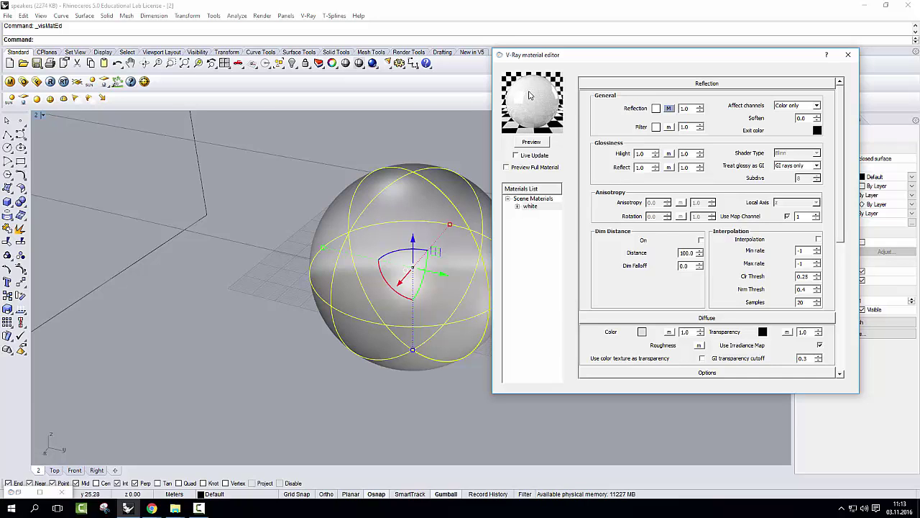
Step: Set the reflection amount to 0.2
{"action": "double_click", "coordinate": [691, 108]}
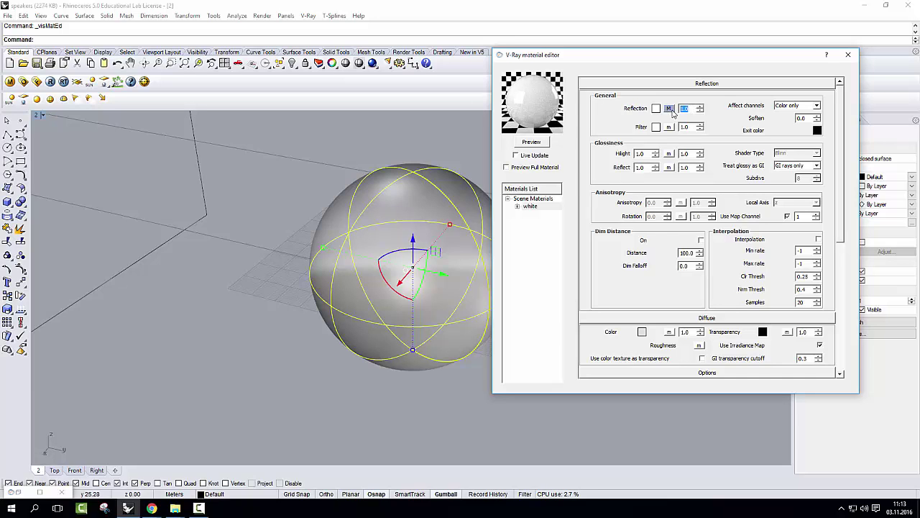
{"action": "key", "text": "BackSpace"}
{"action": "type", "text": ".2"}
Step: Refresh the preview and set both Hilight and Reflect glossiness to 0.6
{"action": "left_click", "coordinate": [531, 142]}
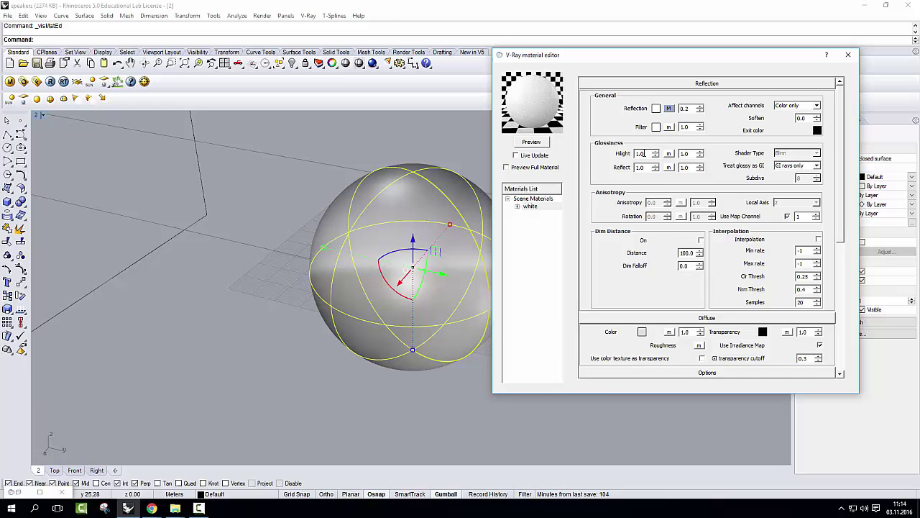
{"action": "left_click_drag", "start_coordinate": [645, 153], "coordinate": [622, 153]}
{"action": "key", "text": "BackSpace"}
{"action": "type", "text": "0.6"}
{"action": "left_click_drag", "start_coordinate": [646, 168], "coordinate": [628, 168]}
{"action": "key", "text": "BackSpace"}
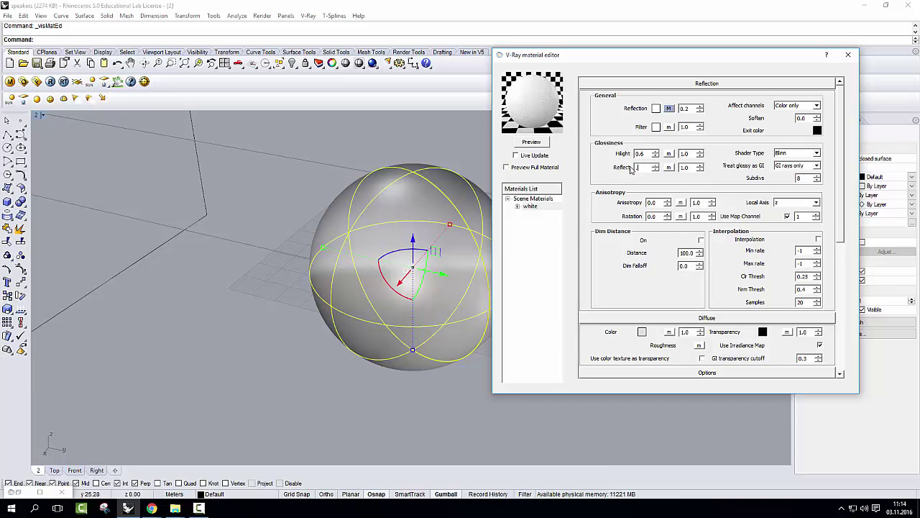
{"action": "type", "text": "0.6"}
{"action": "key", "text": "Return"}
{"action": "left_click_drag", "start_coordinate": [581, 56], "coordinate": [623, 57]}
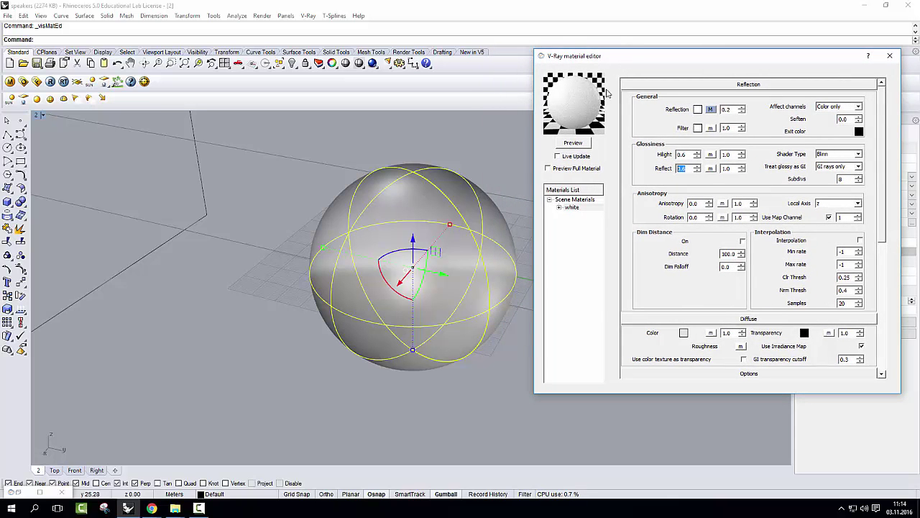
Step: Apply the white material to the sphere and list its object display modes
{"action": "right_click", "coordinate": [572, 207]}
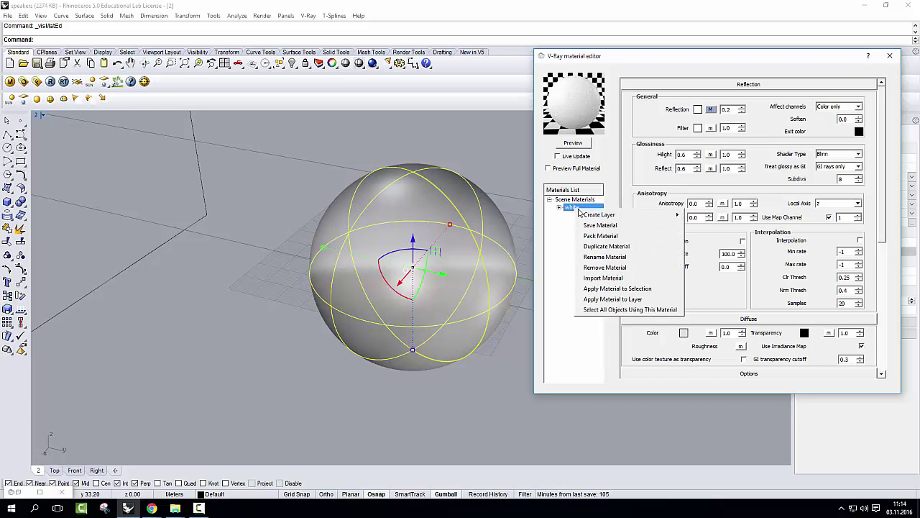
{"action": "left_click", "coordinate": [616, 288]}
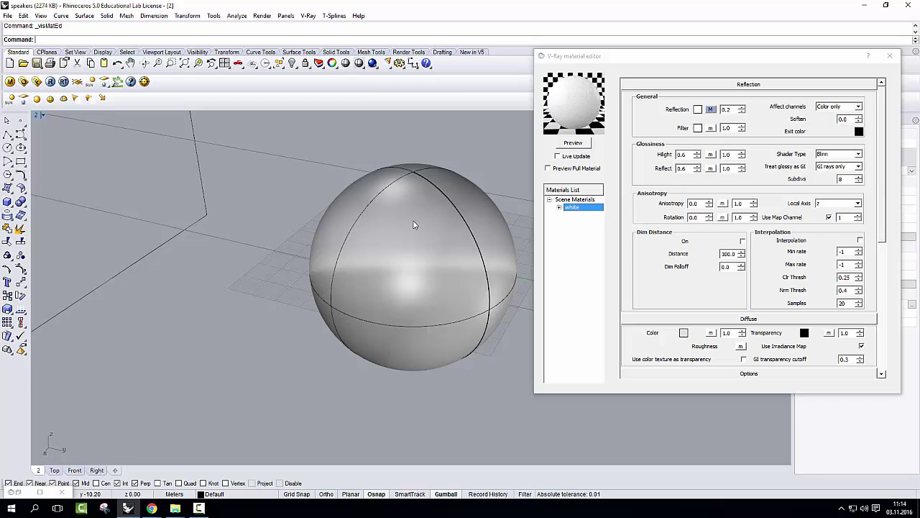
{"action": "left_click", "coordinate": [414, 225]}
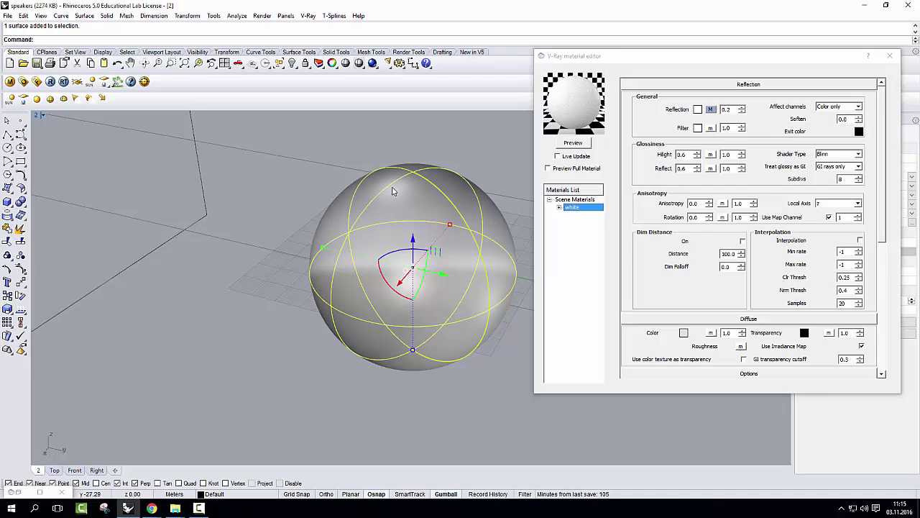
{"action": "left_click", "coordinate": [360, 65]}
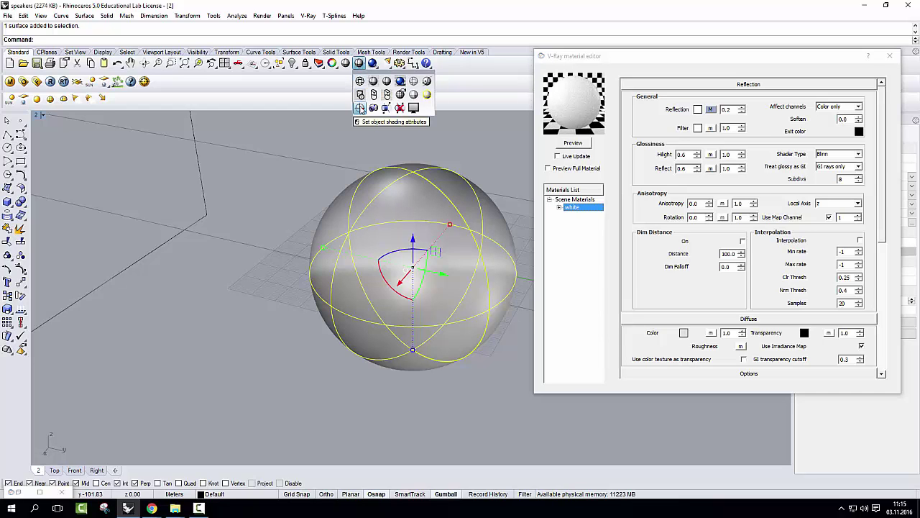
{"action": "left_click", "coordinate": [360, 109]}
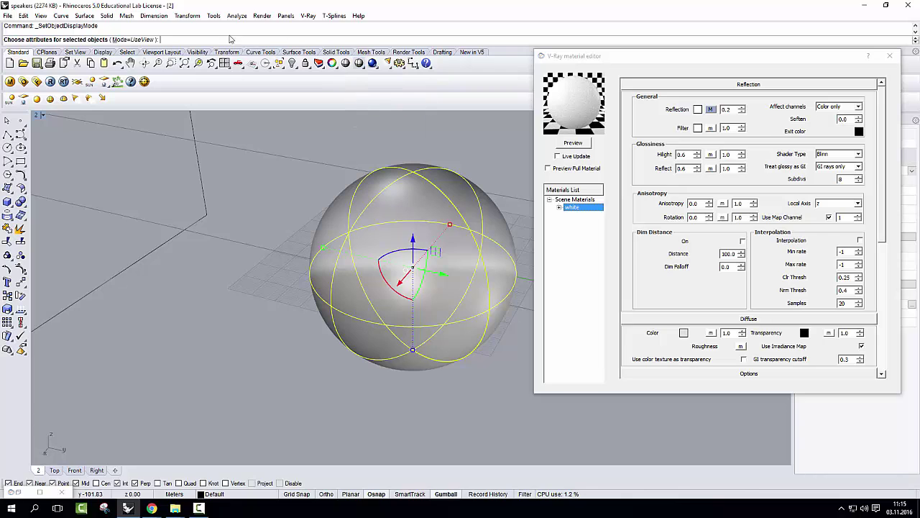
{"action": "left_click", "coordinate": [131, 40]}
Step: Set the sphere to Rendered mode, run a V-Ray render, then close the frame buffer
{"action": "left_click", "coordinate": [122, 39]}
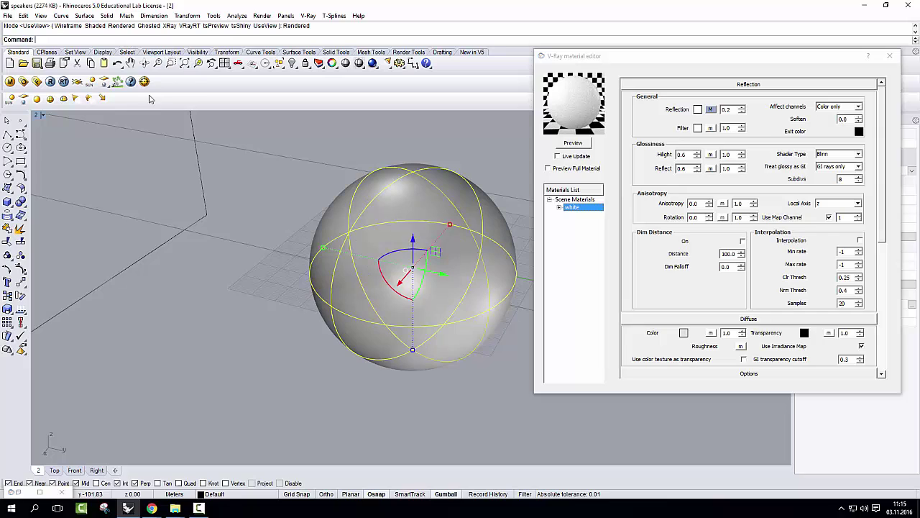
{"action": "left_click", "coordinate": [270, 230]}
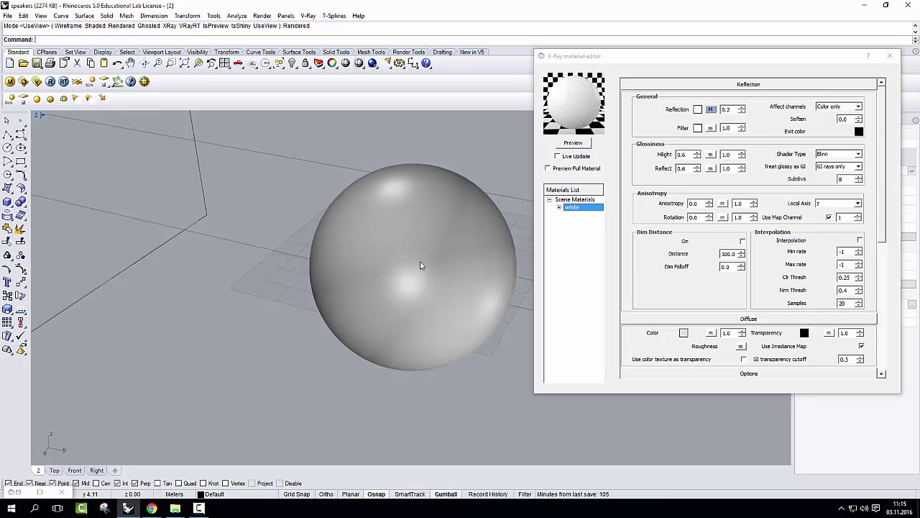
{"action": "left_click", "coordinate": [371, 65]}
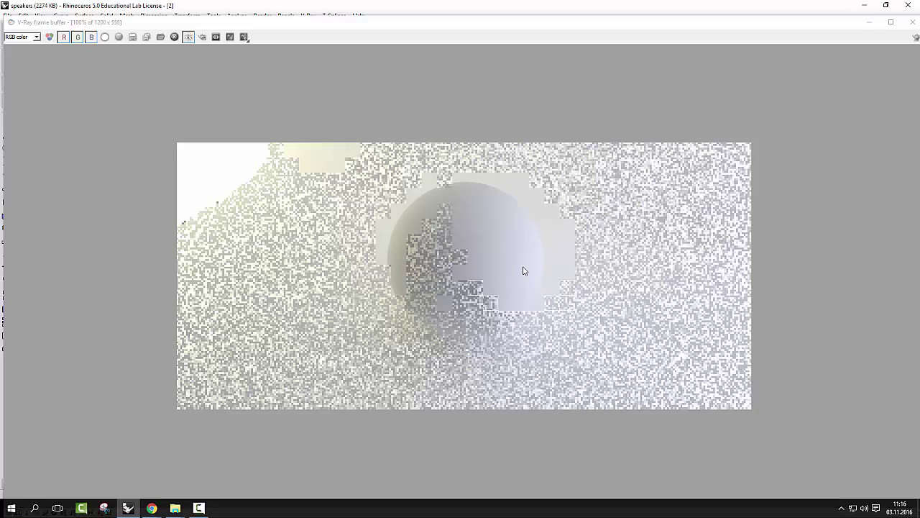
{"action": "left_click", "coordinate": [912, 22]}
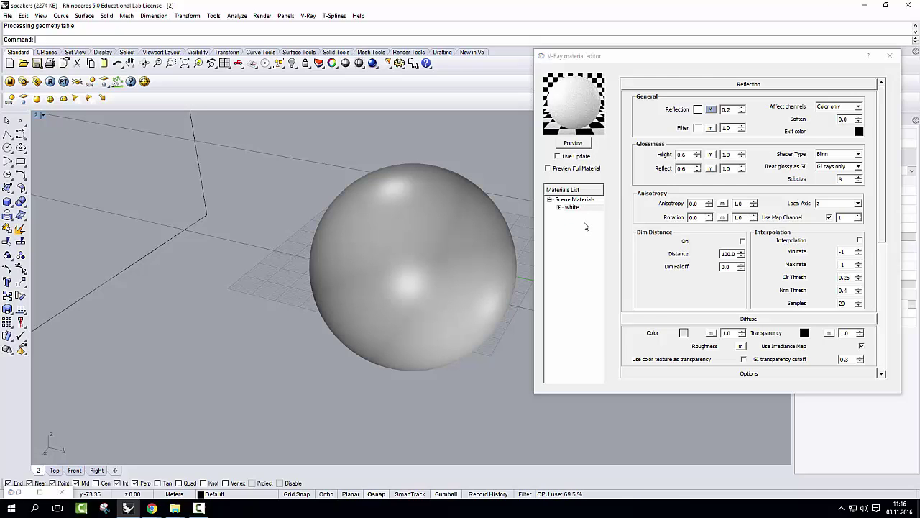
Step: Create a new Standard material under Scene Materials
{"action": "right_click", "coordinate": [567, 225]}
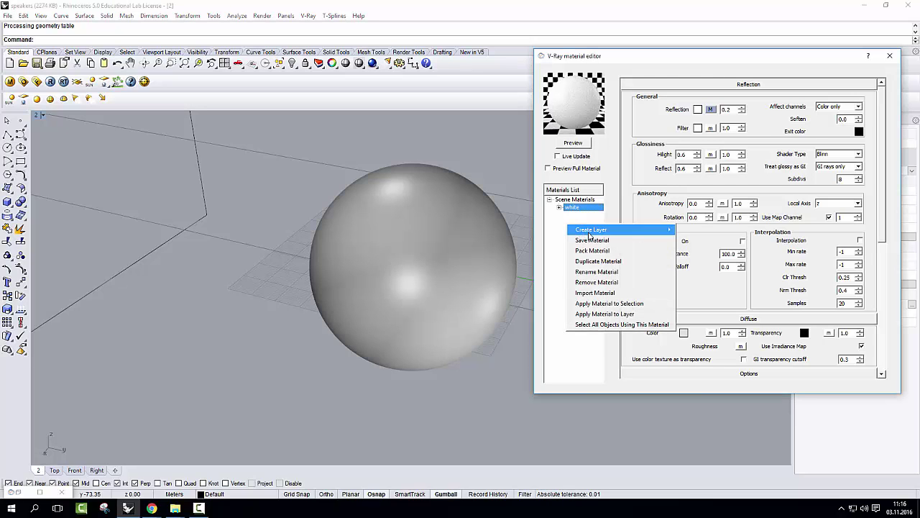
{"action": "mouse_move", "coordinate": [587, 232]}
{"action": "left_click", "coordinate": [557, 221]}
{"action": "right_click", "coordinate": [565, 238]}
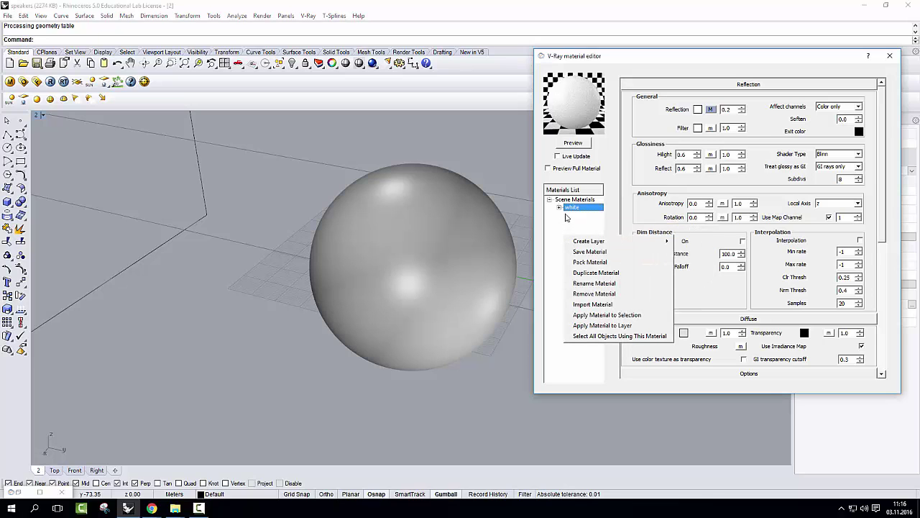
{"action": "left_click", "coordinate": [568, 199]}
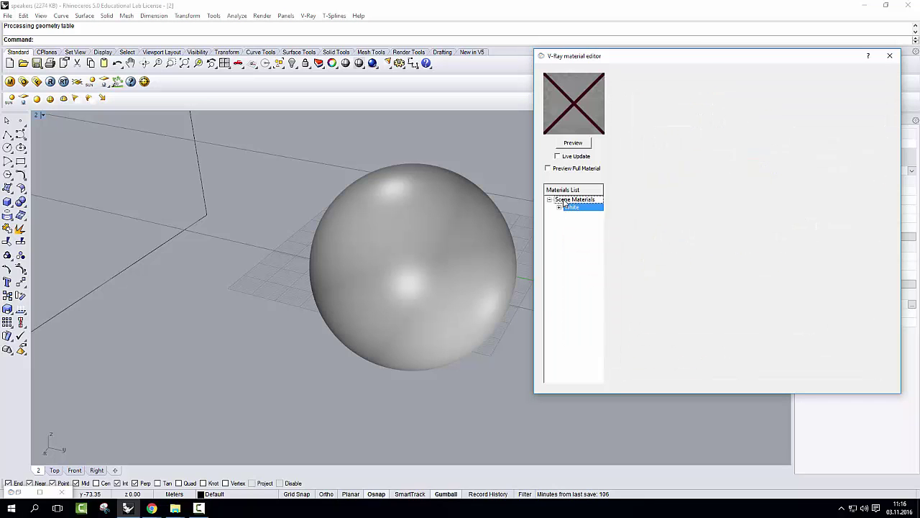
{"action": "right_click", "coordinate": [565, 202]}
{"action": "left_click", "coordinate": [546, 239]}
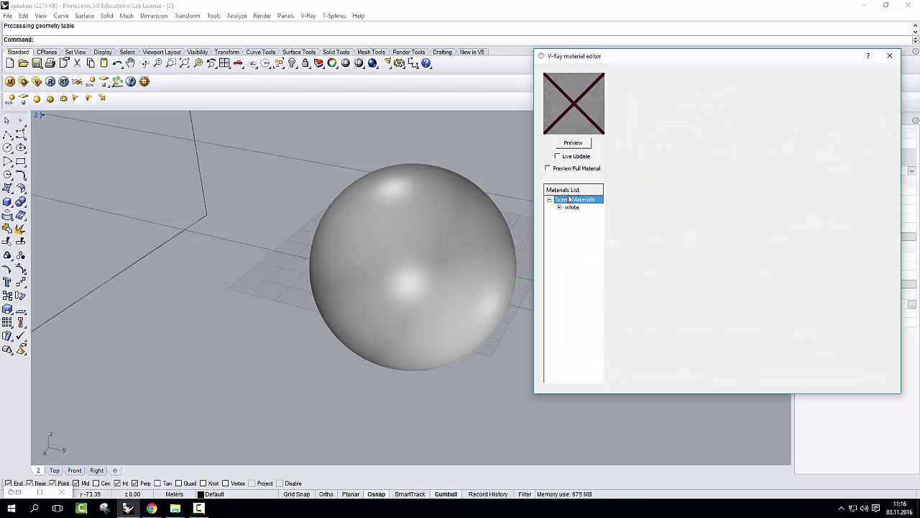
{"action": "right_click", "coordinate": [570, 205]}
{"action": "mouse_move", "coordinate": [607, 208]}
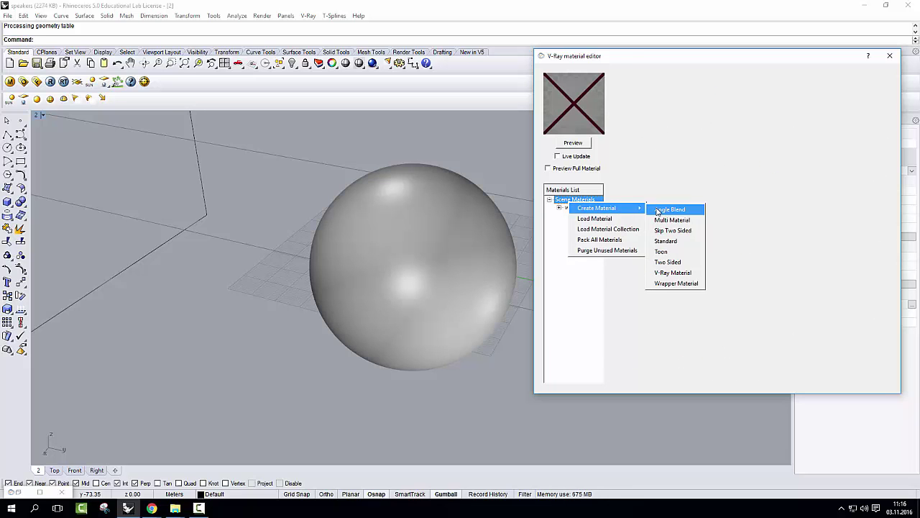
{"action": "left_click", "coordinate": [662, 242]}
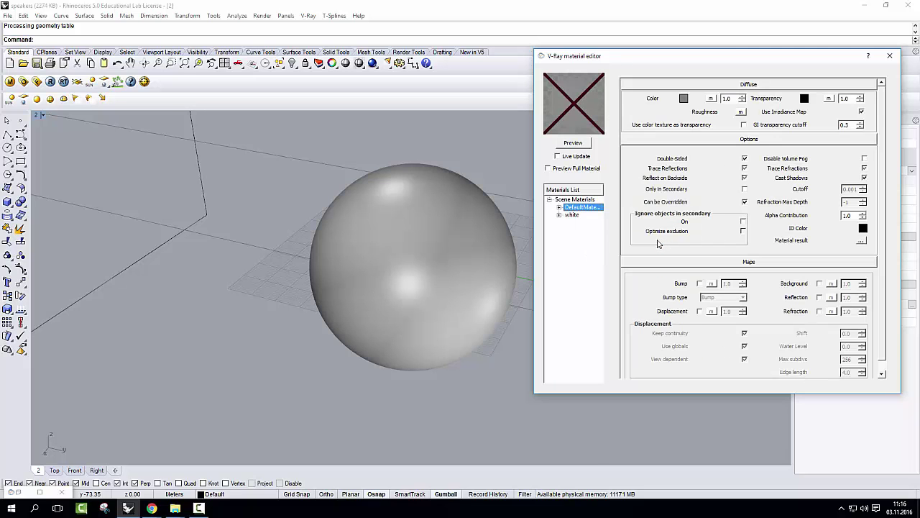
Step: Rename the new DefaultMaterial to 'concrete'
{"action": "double_click", "coordinate": [580, 208]}
{"action": "type", "text": "co"}
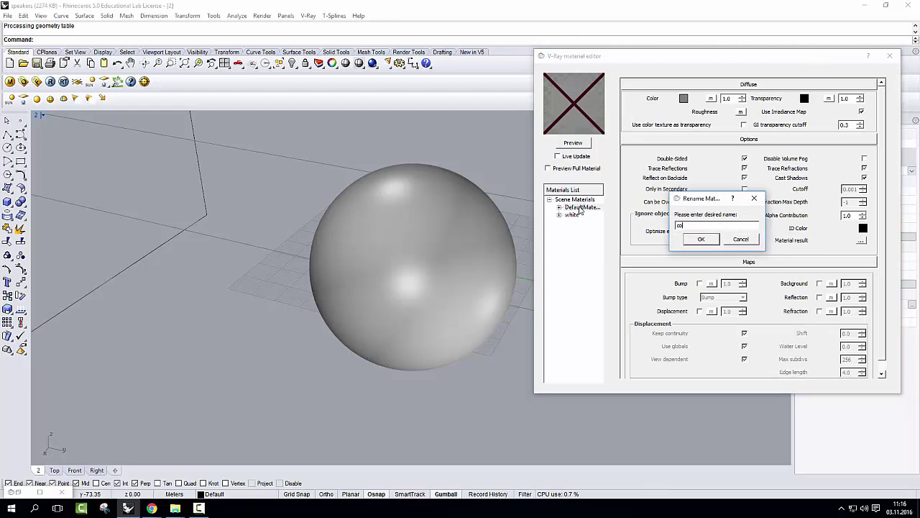
{"action": "type", "text": "ncrete"}
{"action": "key", "text": "Return"}
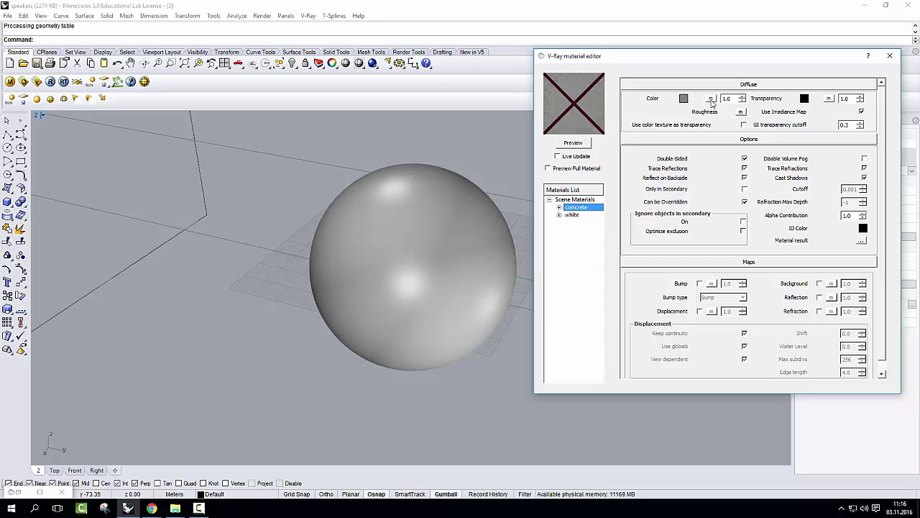
Step: Map the concrete material's diffuse colour to a TexBitmap texture loaded from concrete.jpg
{"action": "left_click", "coordinate": [711, 99]}
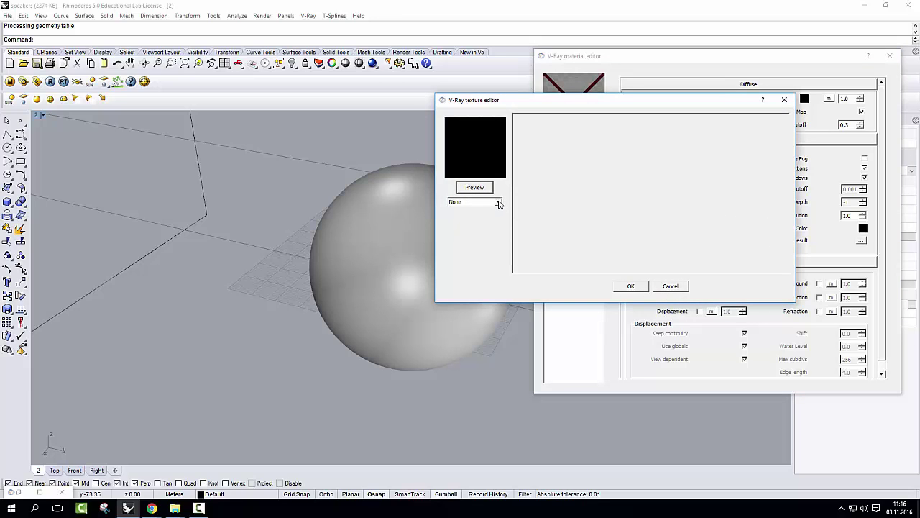
{"action": "left_click", "coordinate": [497, 202]}
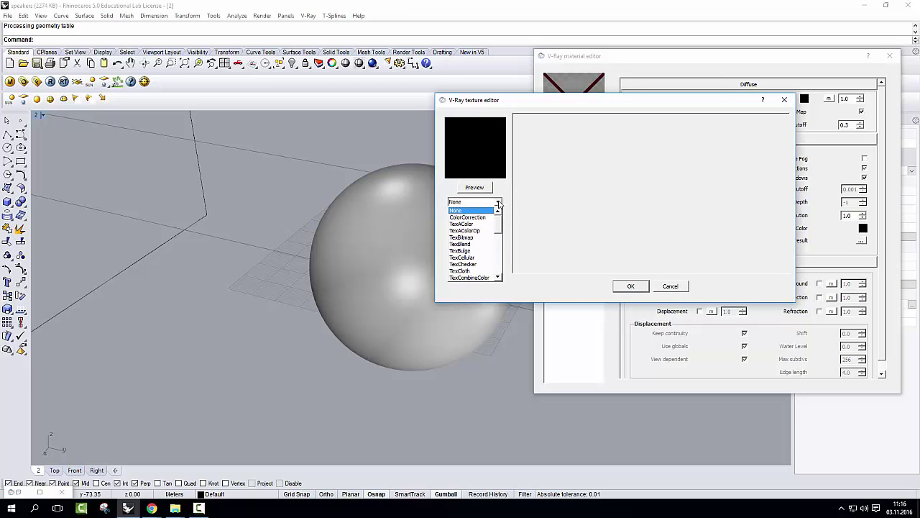
{"action": "left_click", "coordinate": [468, 238]}
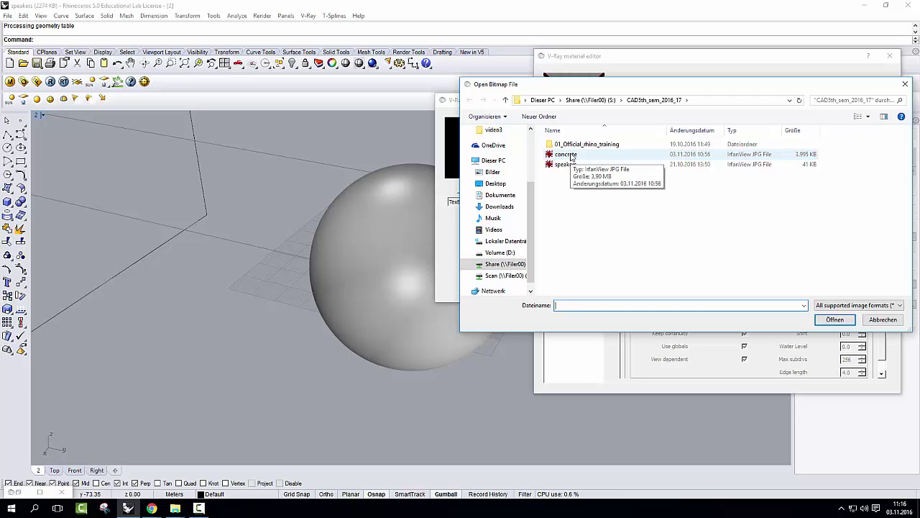
{"action": "left_click", "coordinate": [566, 154]}
{"action": "left_click", "coordinate": [835, 319]}
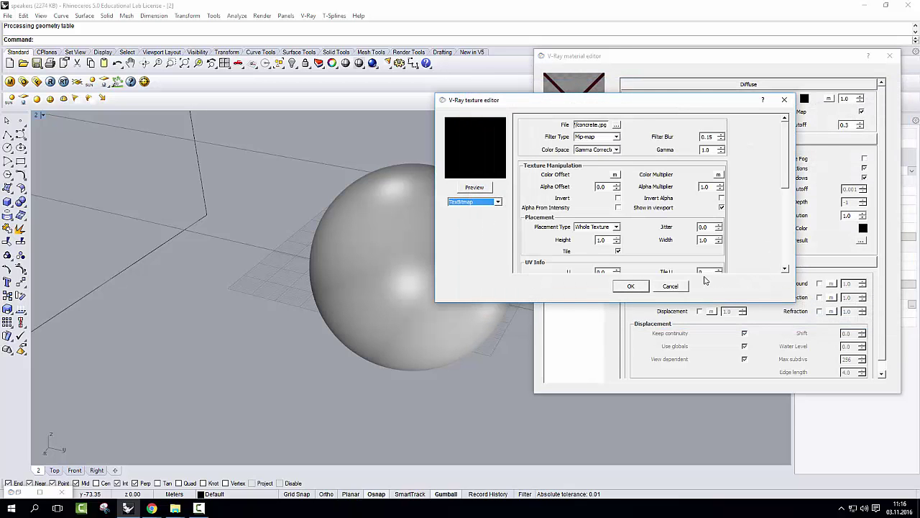
{"action": "left_click", "coordinate": [631, 286]}
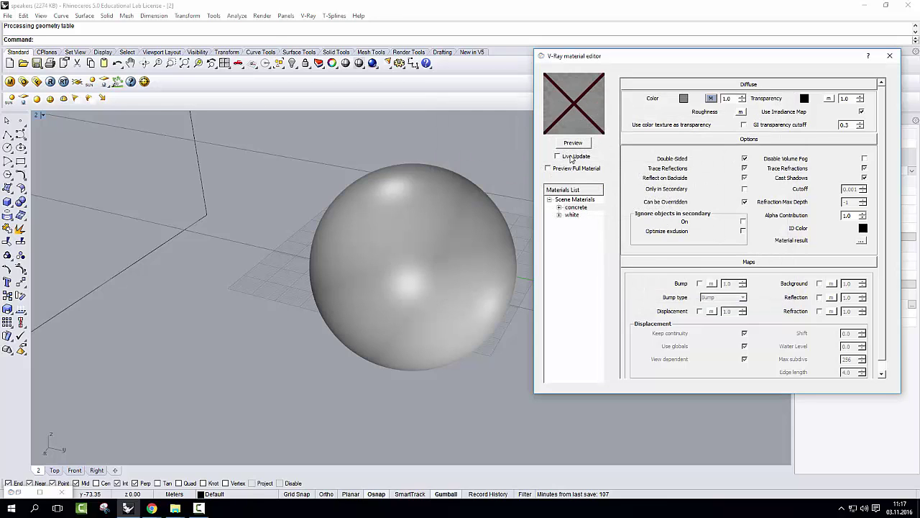
Step: Render a preview of the concrete material and apply it to the sphere
{"action": "left_click", "coordinate": [576, 205]}
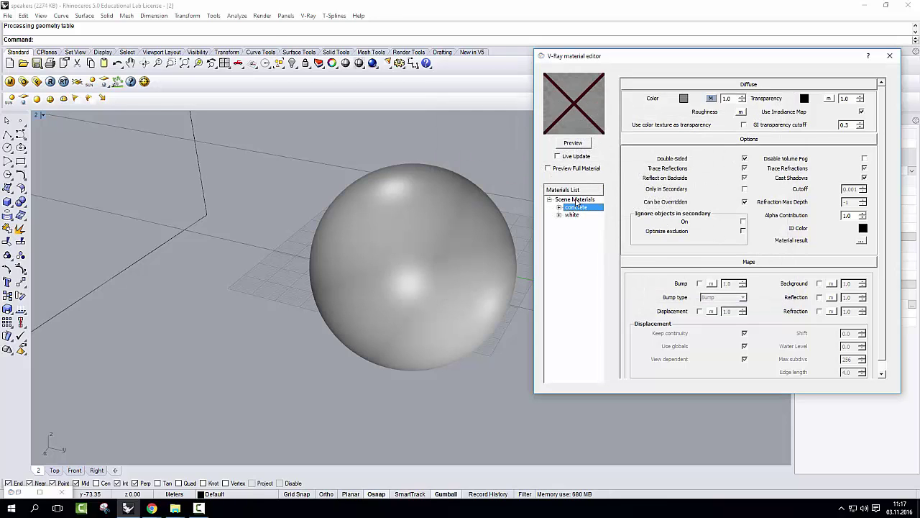
{"action": "left_click", "coordinate": [581, 144]}
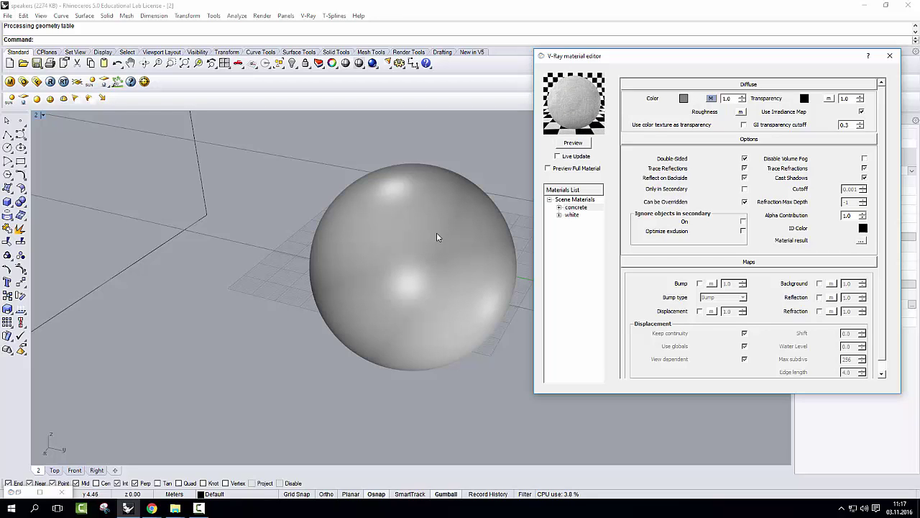
{"action": "left_click", "coordinate": [414, 235]}
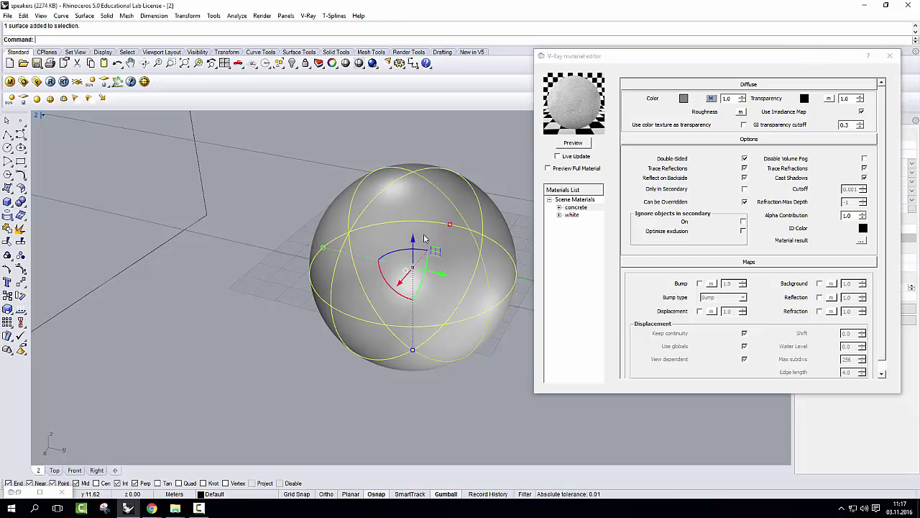
{"action": "right_click", "coordinate": [575, 208]}
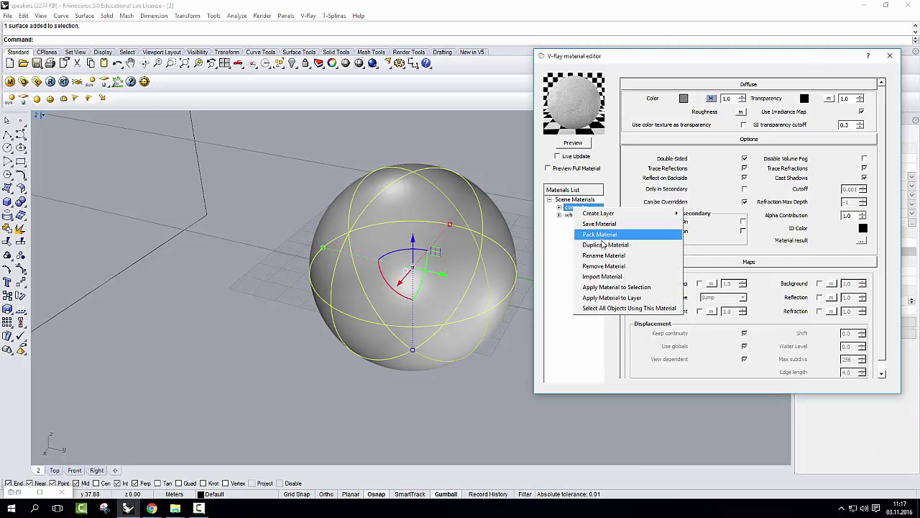
{"action": "left_click", "coordinate": [611, 288]}
{"action": "left_click", "coordinate": [478, 158]}
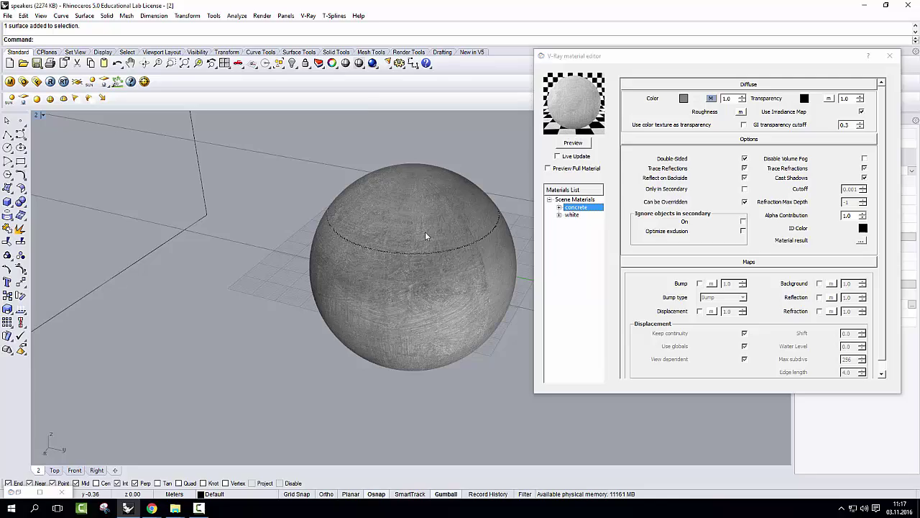
Step: Start a V-Ray render of the concrete-textured sphere, restarting it once
{"action": "left_click", "coordinate": [371, 63]}
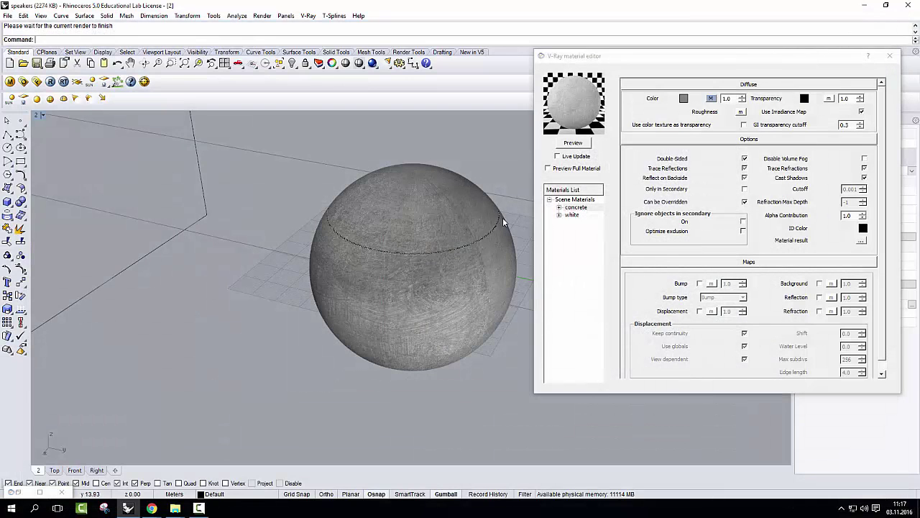
{"action": "left_click", "coordinate": [372, 62]}
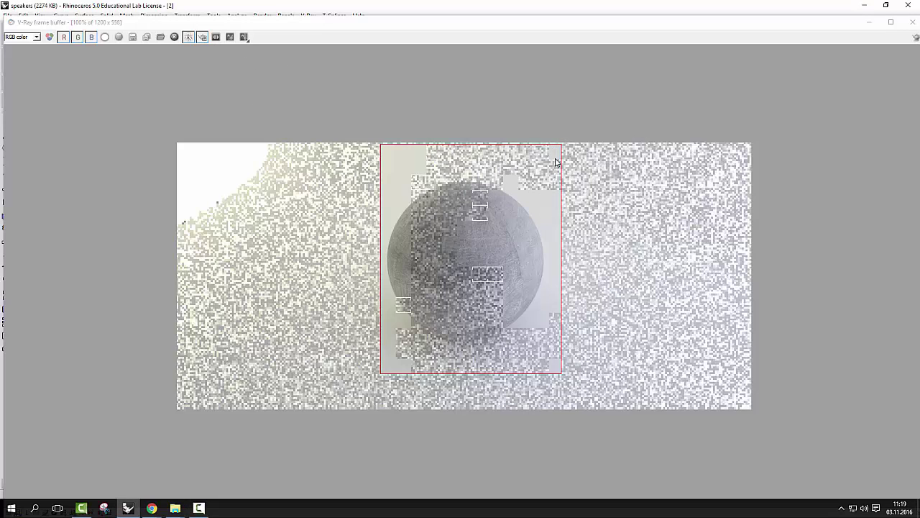
Step: Drag a narrower render region over the sphere's right side, then close the frame buffer
{"action": "mouse_move", "coordinate": [557, 152]}
{"action": "left_mouse_down"}
{"action": "mouse_move", "coordinate": [503, 240]}
{"action": "mouse_move", "coordinate": [482, 372]}
{"action": "left_mouse_up"}
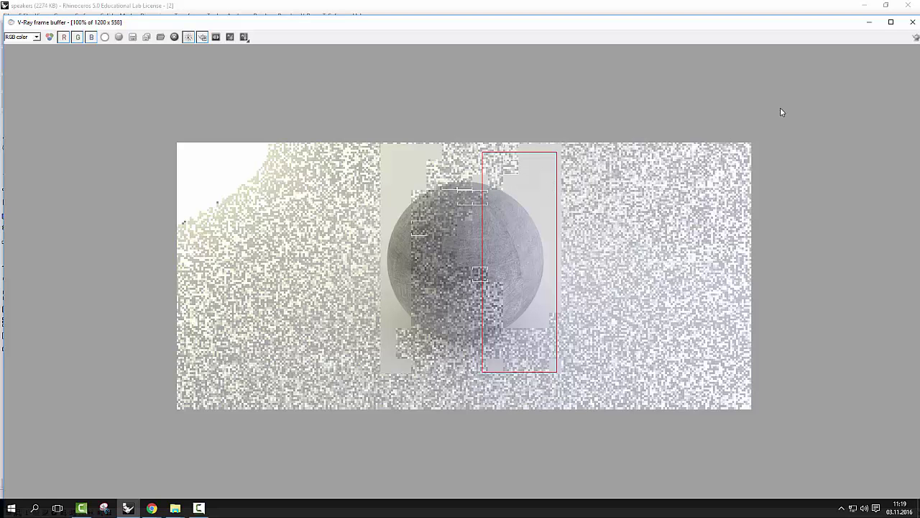
{"action": "left_click", "coordinate": [913, 26]}
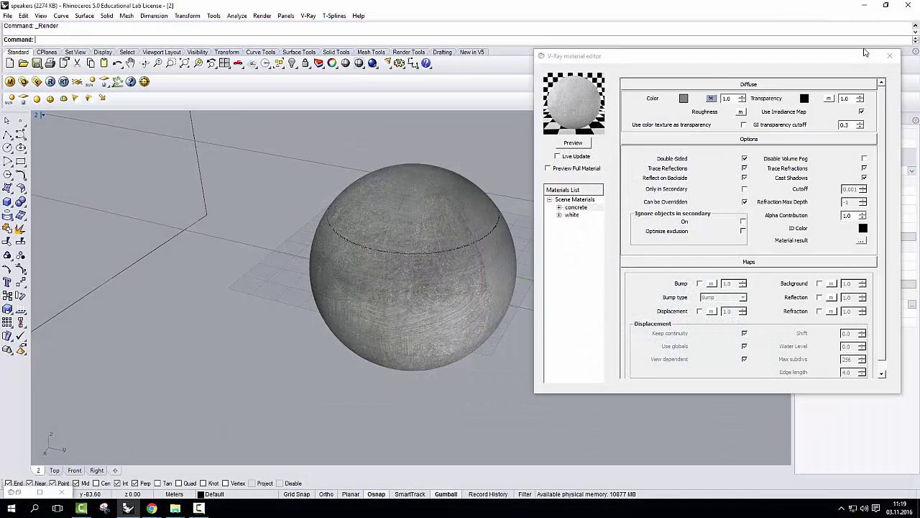
Step: Add a Reflection layer to the concrete material and refresh its preview
{"action": "right_click", "coordinate": [575, 208]}
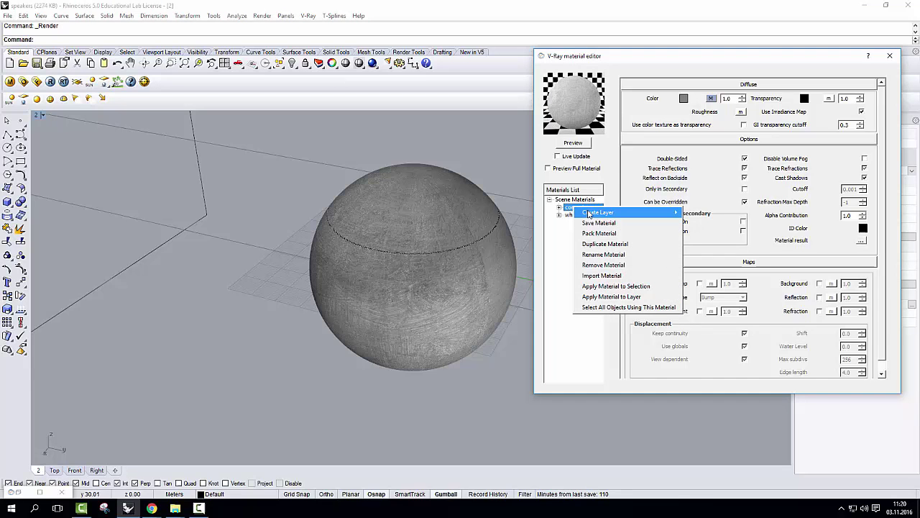
{"action": "mouse_move", "coordinate": [668, 212]}
{"action": "left_click", "coordinate": [702, 224]}
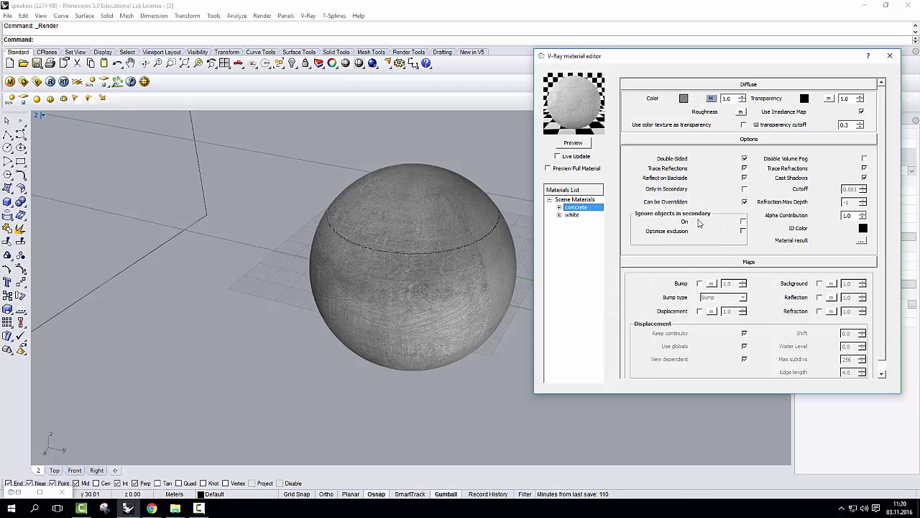
{"action": "left_click", "coordinate": [586, 144]}
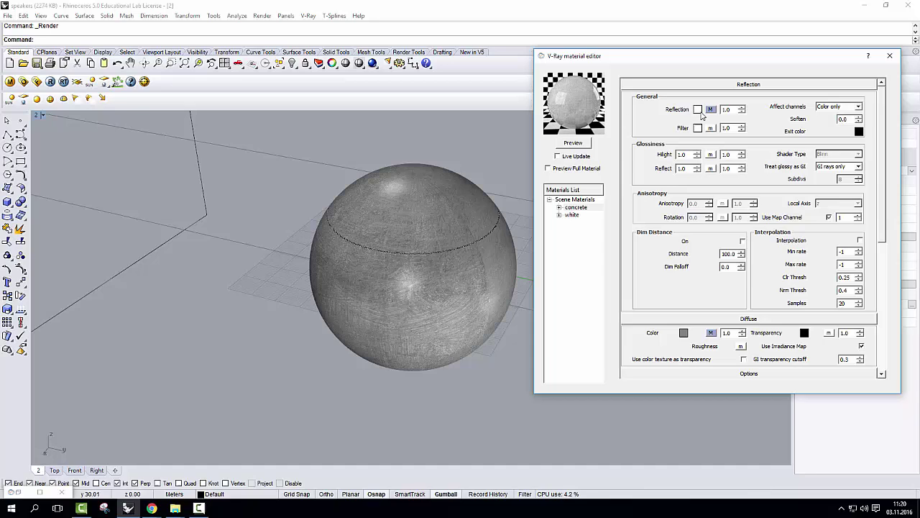
Step: Set both highlight and reflection glossiness of the reflection layer to 0.7
{"action": "left_click", "coordinate": [686, 154]}
{"action": "double_click", "coordinate": [686, 154]}
{"action": "key", "text": "BackSpace"}
{"action": "type", "text": "0.7"}
{"action": "left_click", "coordinate": [682, 168]}
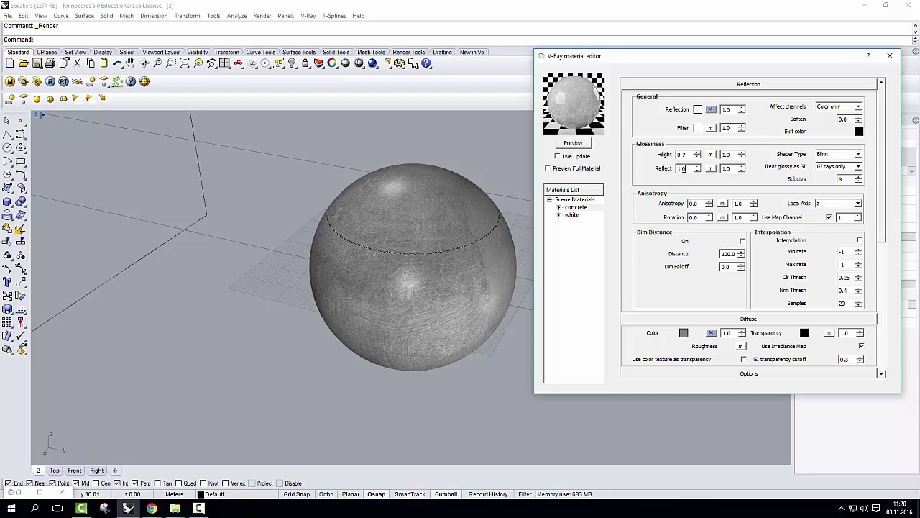
{"action": "double_click", "coordinate": [681, 168]}
{"action": "key", "text": "BackSpace"}
{"action": "type", "text": "0.7"}
{"action": "left_click", "coordinate": [573, 144]}
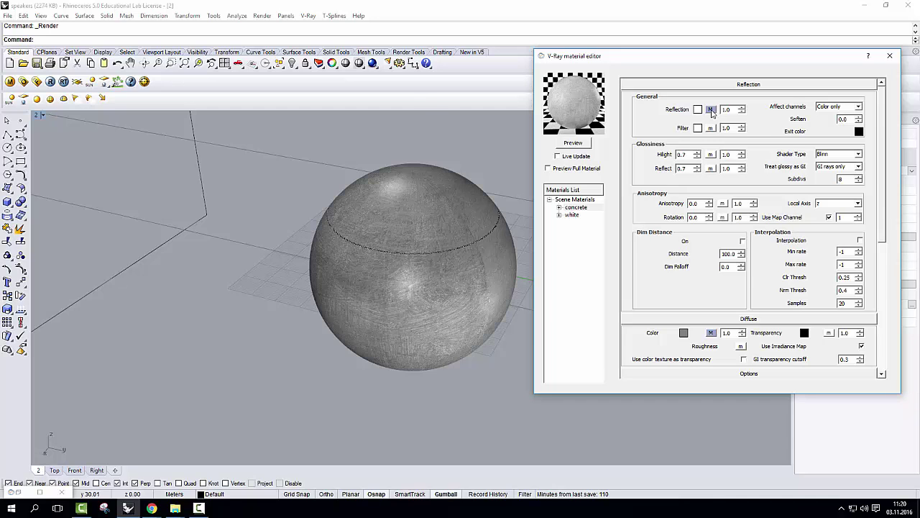
Step: Drive the reflection with a TexFresnel map with IOR 3 and refract IOR 3
{"action": "left_click", "coordinate": [710, 109]}
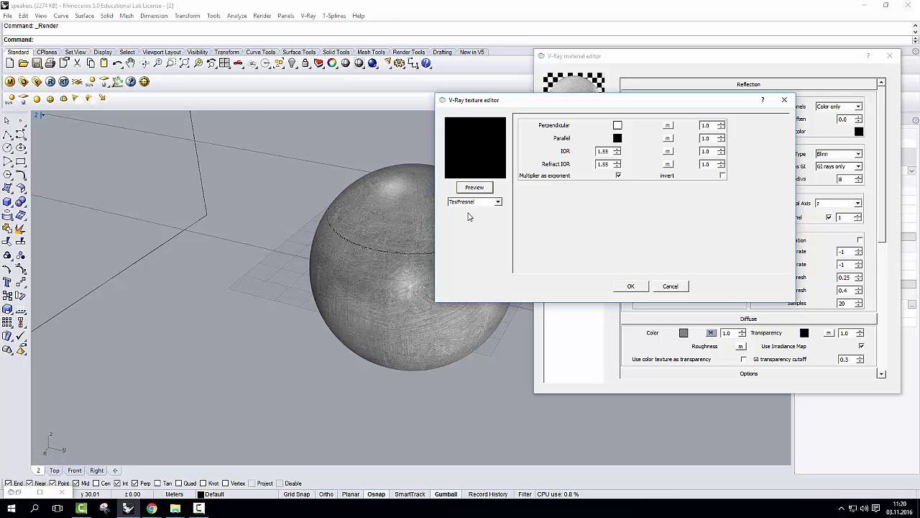
{"action": "key", "text": "Tab"}
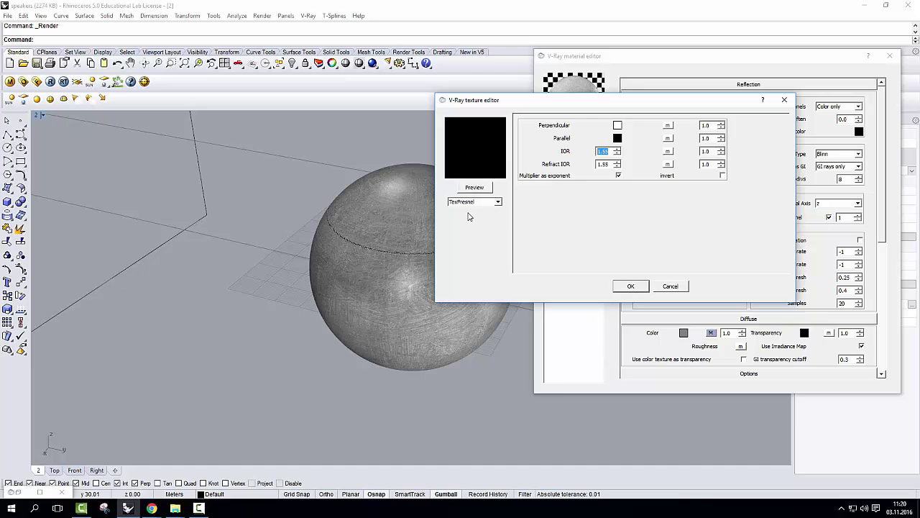
{"action": "type", "text": "3"}
{"action": "key", "text": "Tab"}
{"action": "type", "text": "3"}
{"action": "key", "text": "Return"}
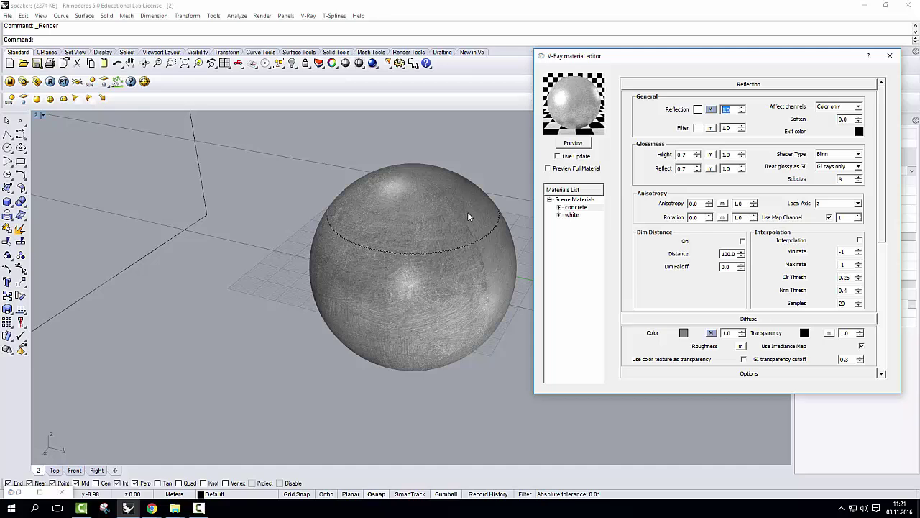
Step: Lower the concrete material's reflection amount multiplier to 0.5
{"action": "type", "text": "."}
{"action": "type", "text": "8"}
{"action": "key", "text": "Tab"}
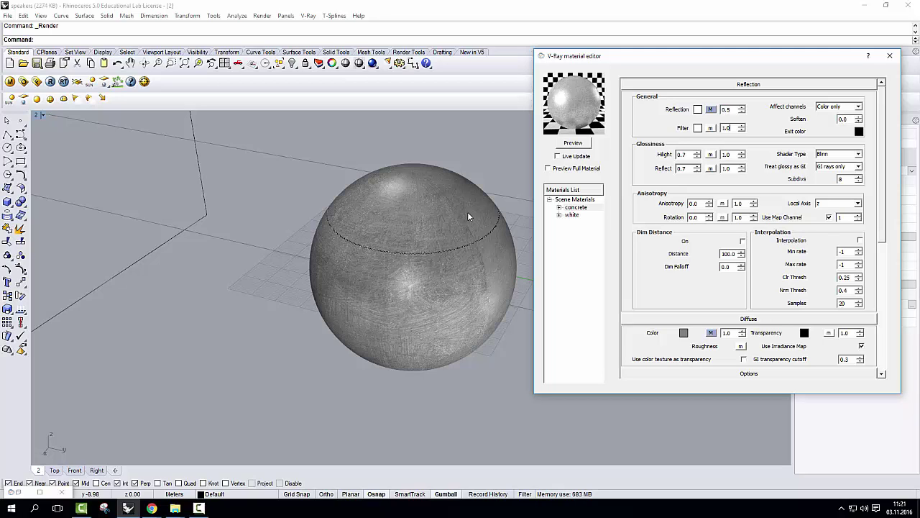